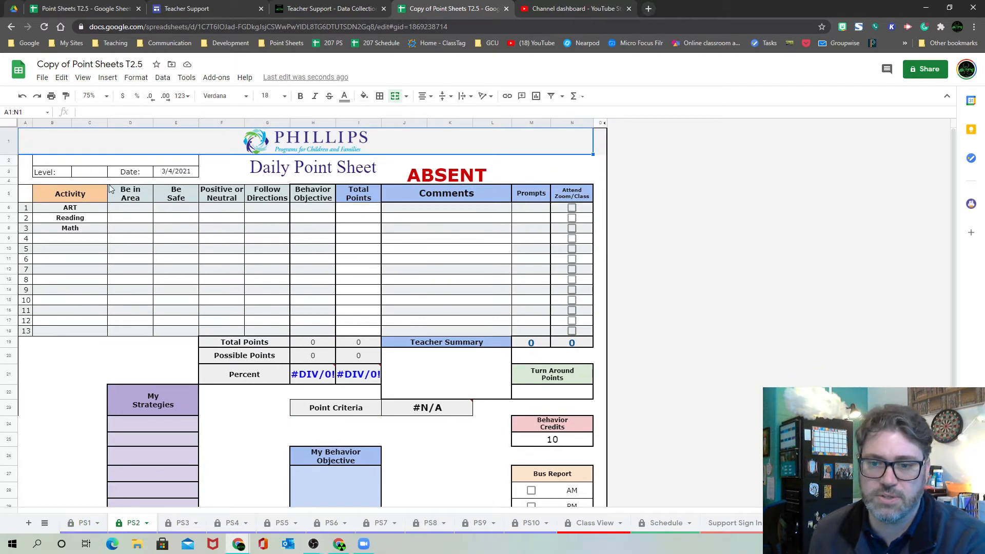
Step: Enter the student's name above the Level field and set the level to 3 on the PS2 point sheet
left_click(114, 164)
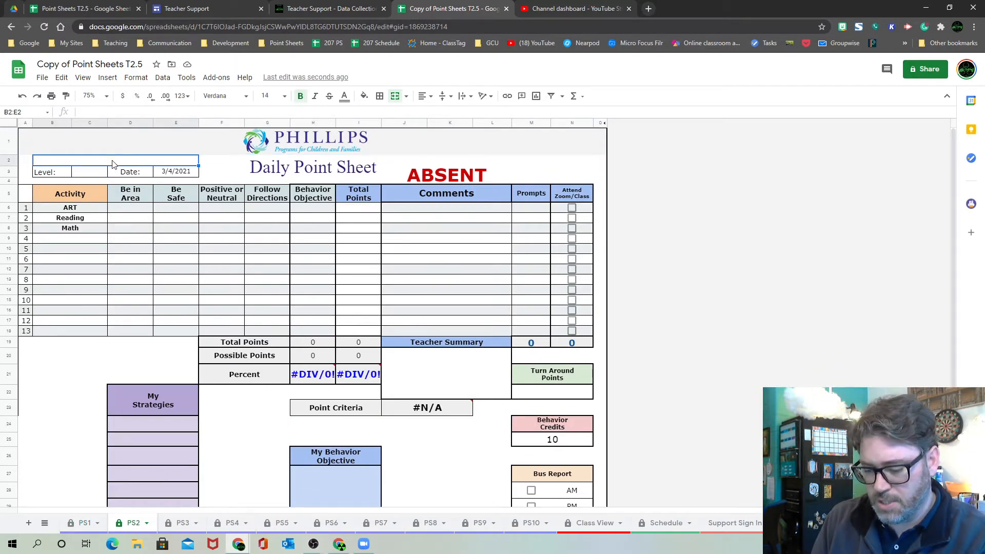
type("Mary")
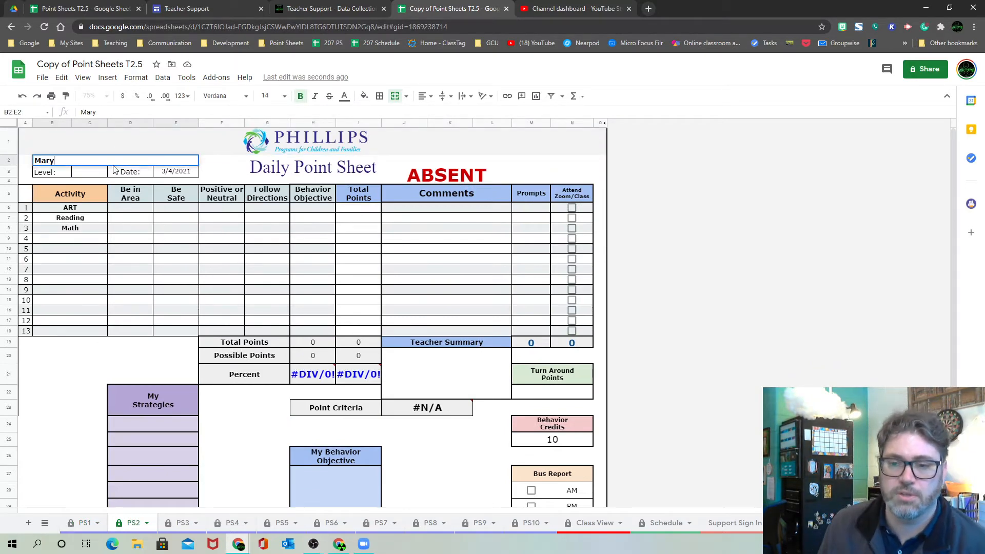
left_click(100, 175)
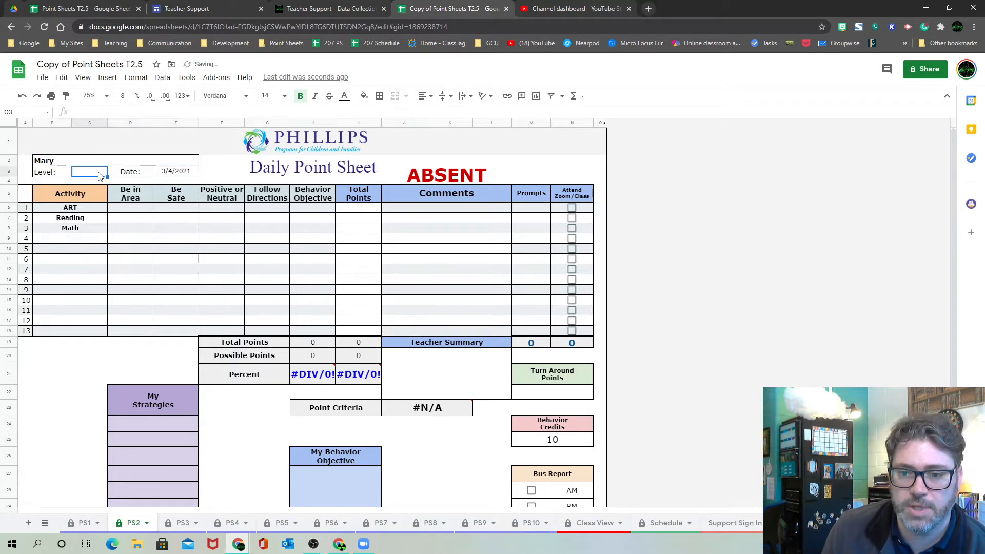
type("3")
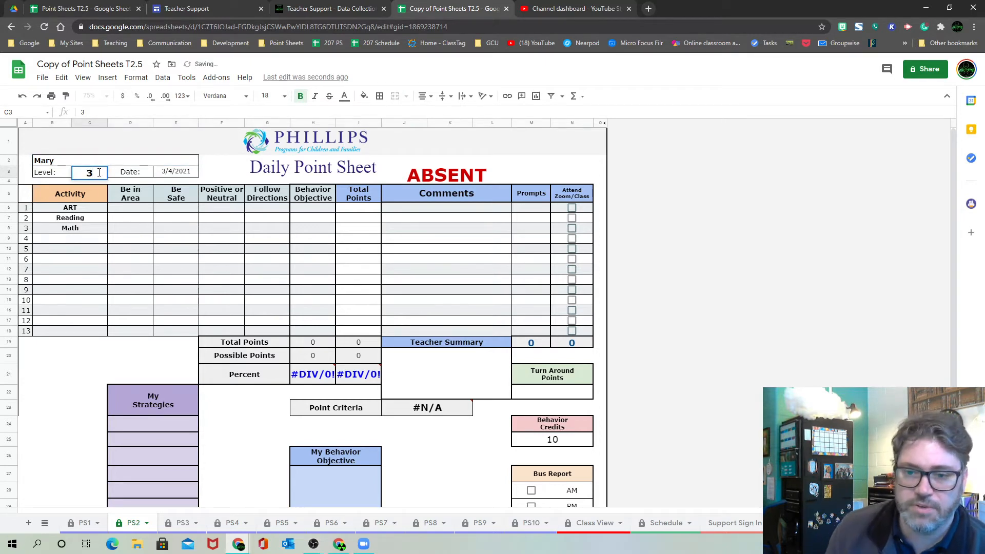
left_click(141, 240)
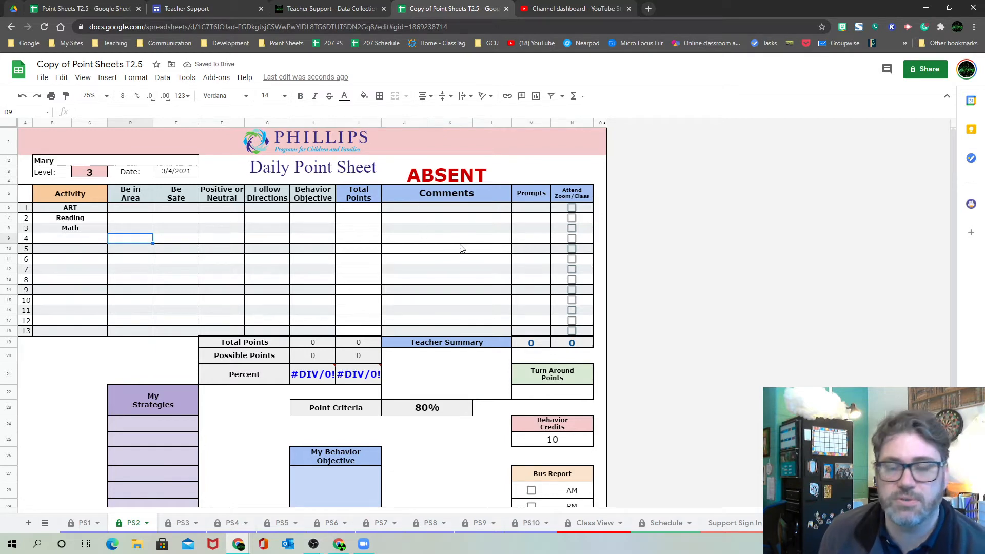
Step: Score the ART row 2 points in every category from Be in Area through Behavior Objective
left_click(131, 209)
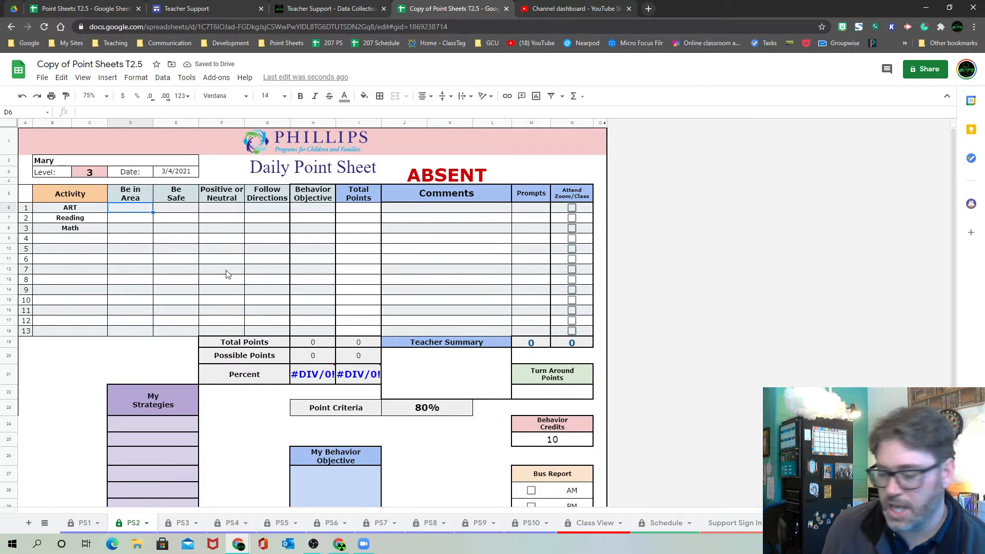
type("2")
key("Tab")
type("2")
key("Tab")
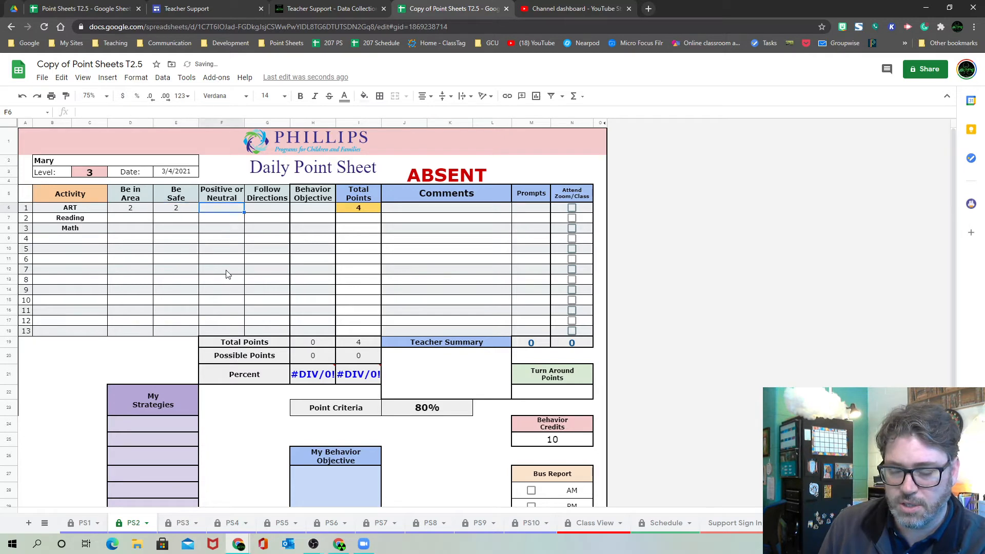
type("2")
key("Tab")
type("2")
key("Tab")
type("2")
key("Return")
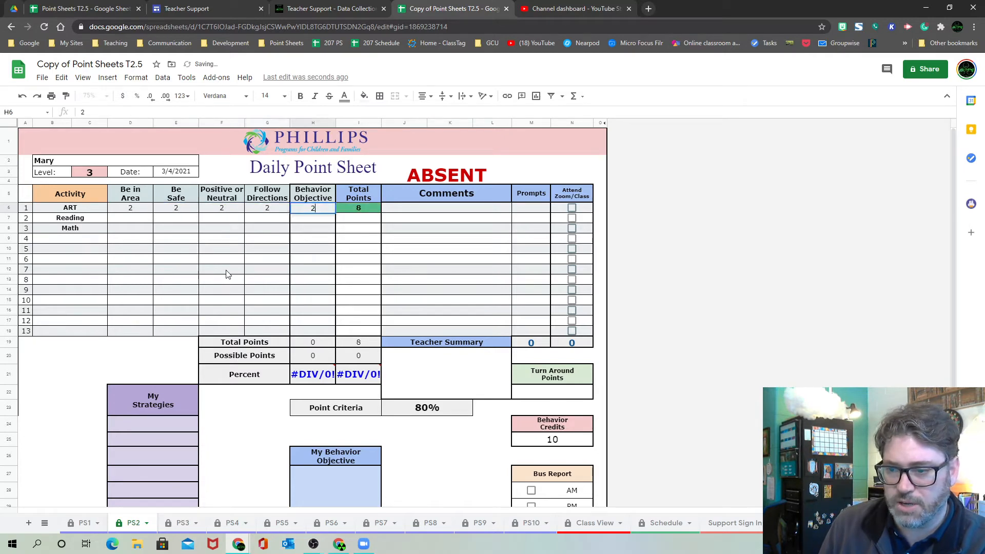
Step: Score the Reading row: Be in Area 2, Be Safe 2, Positive or Neutral 1, Follow Directions 1, and Behavior Objective 2
type("2")
key("Left")
type("1")
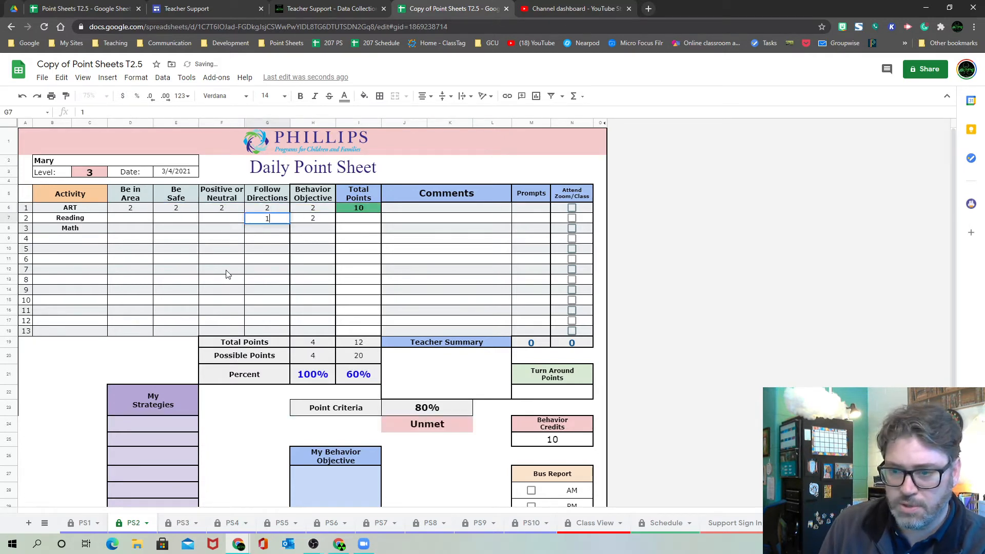
key("Left")
type("1")
key("Left")
type("2")
key("Left")
key("Left")
type("1")
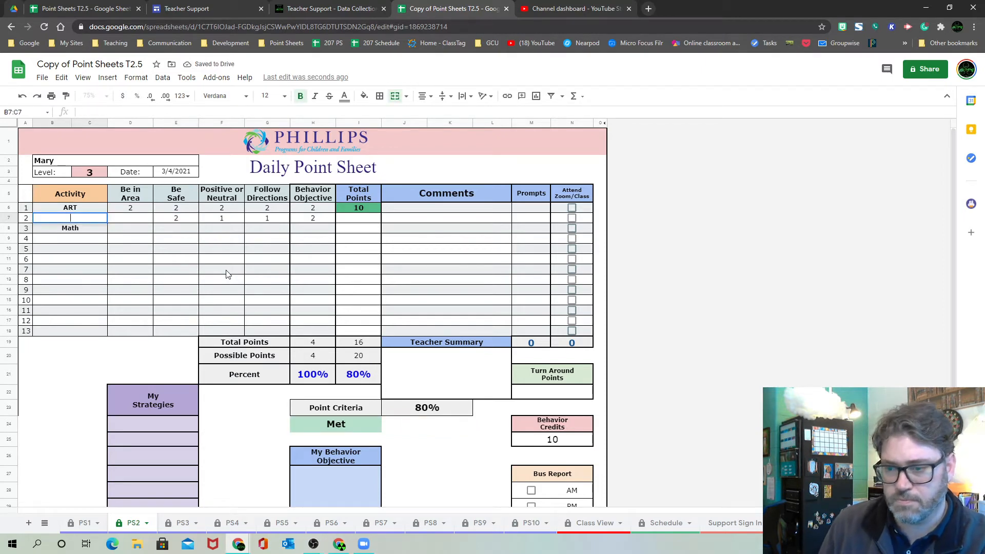
key("Escape")
key("Right")
type("2")
key("Right")
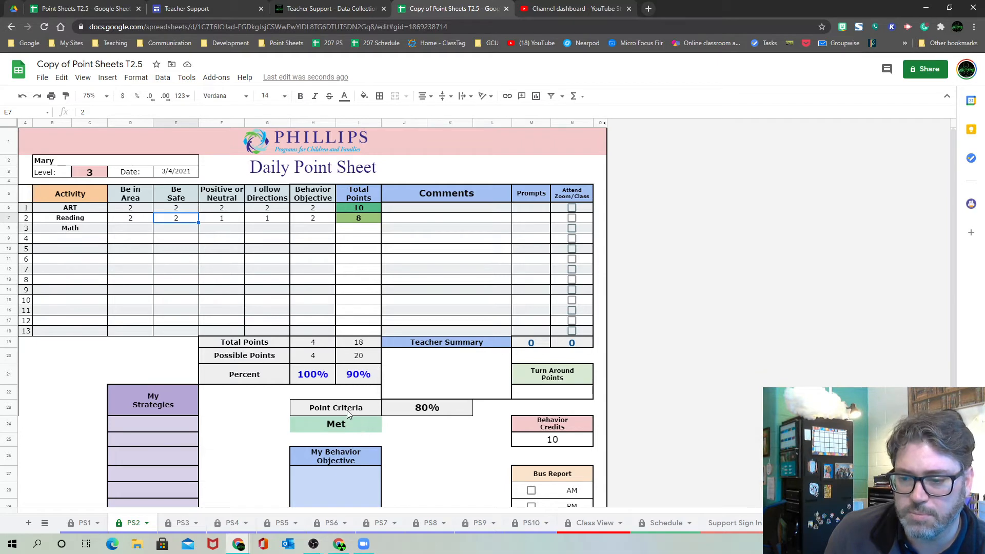
Step: Score the Math row 1 point in every category from Be in Area through Behavior Objective
scroll(348, 408, "down", 2)
scroll(354, 379, "up", 1)
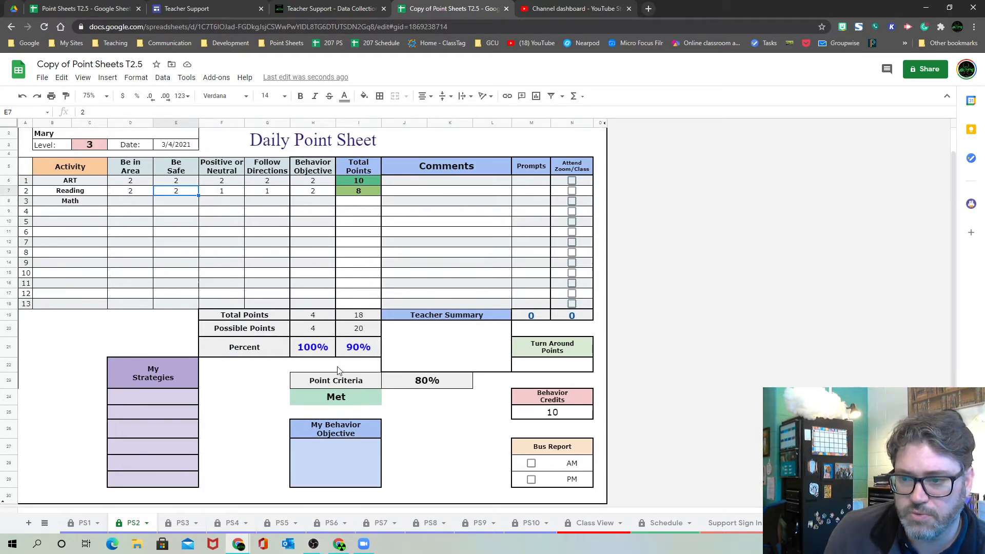
left_click(135, 203)
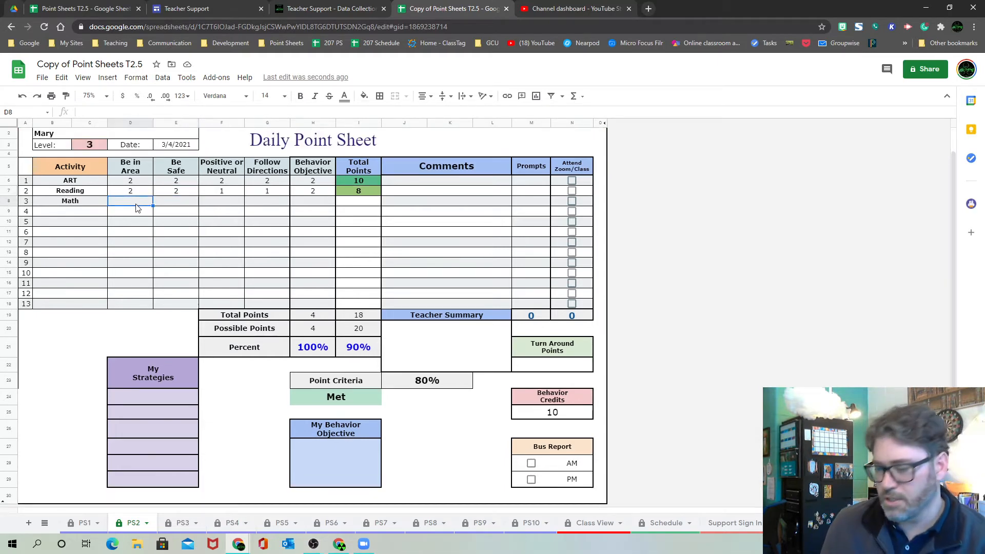
type("1")
key("Tab")
type("1")
key("Tab")
type("1")
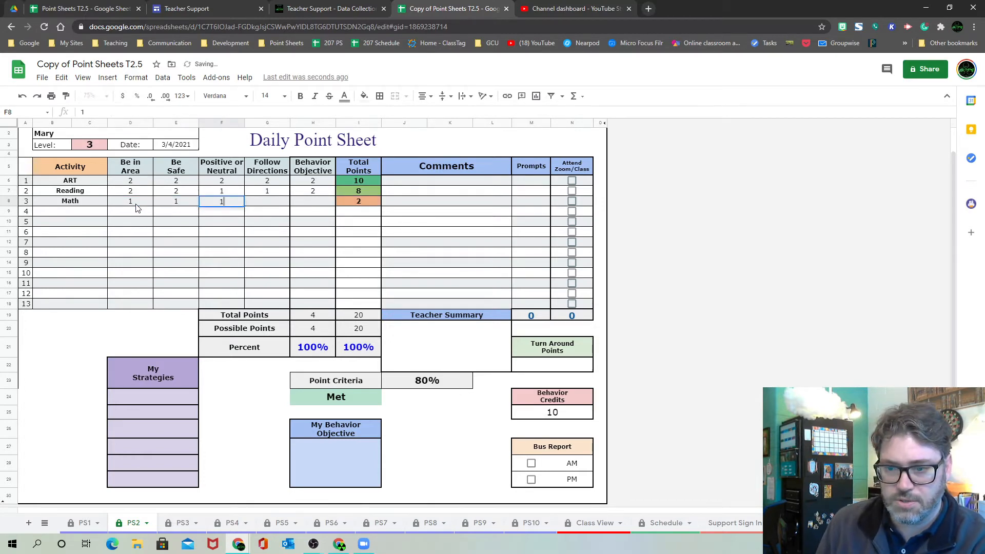
key("Tab")
type("1")
key("Tab")
type("1")
key("Return")
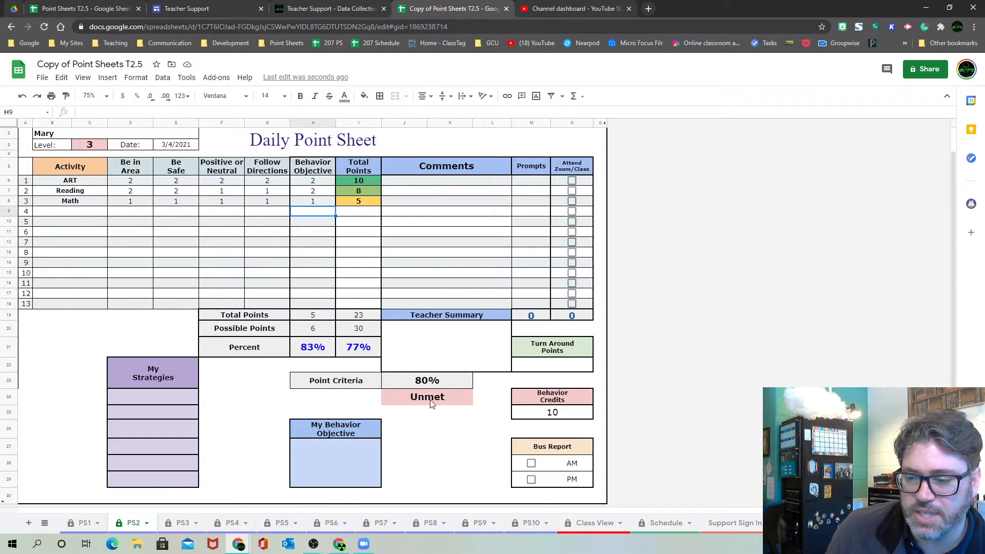
Step: Change the student's level to 2
left_click(97, 145)
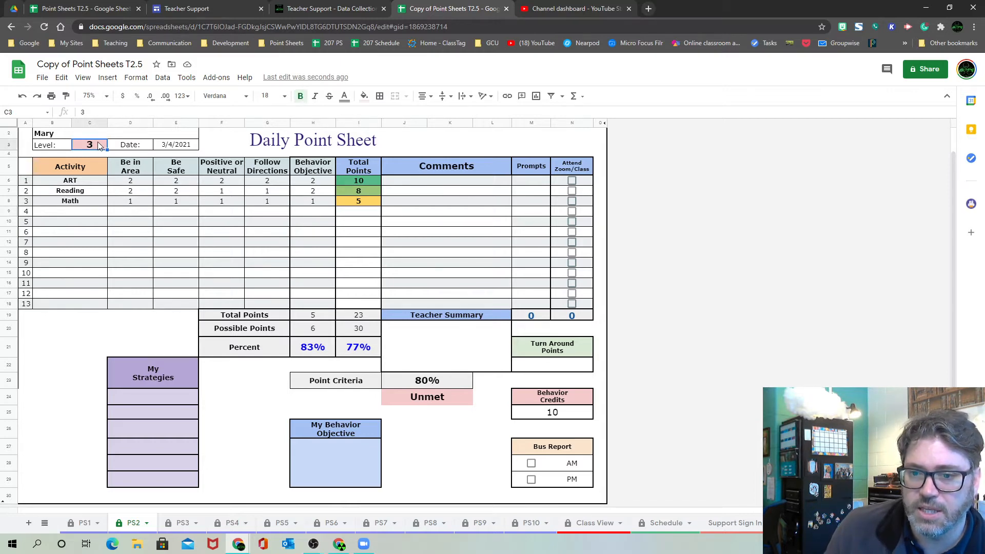
type("2")
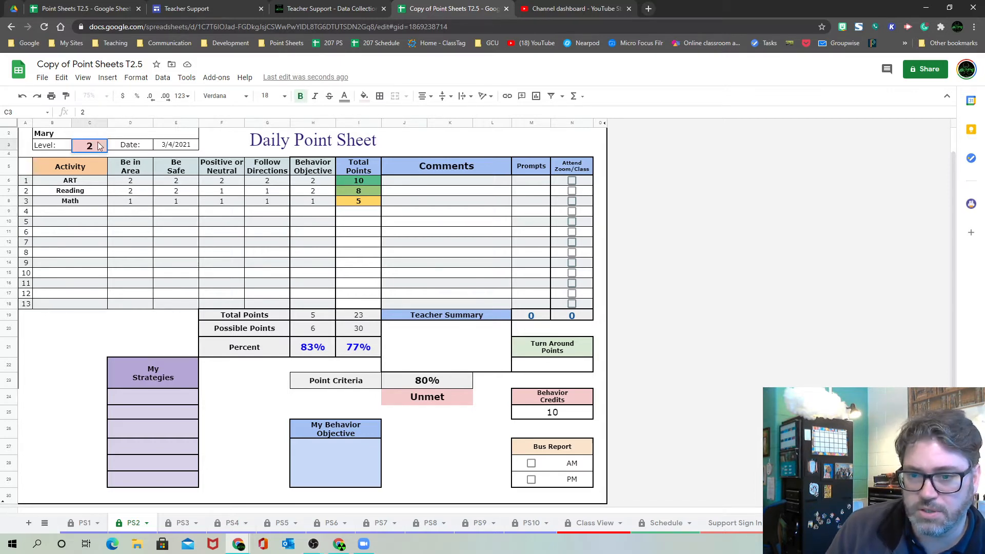
key("Left")
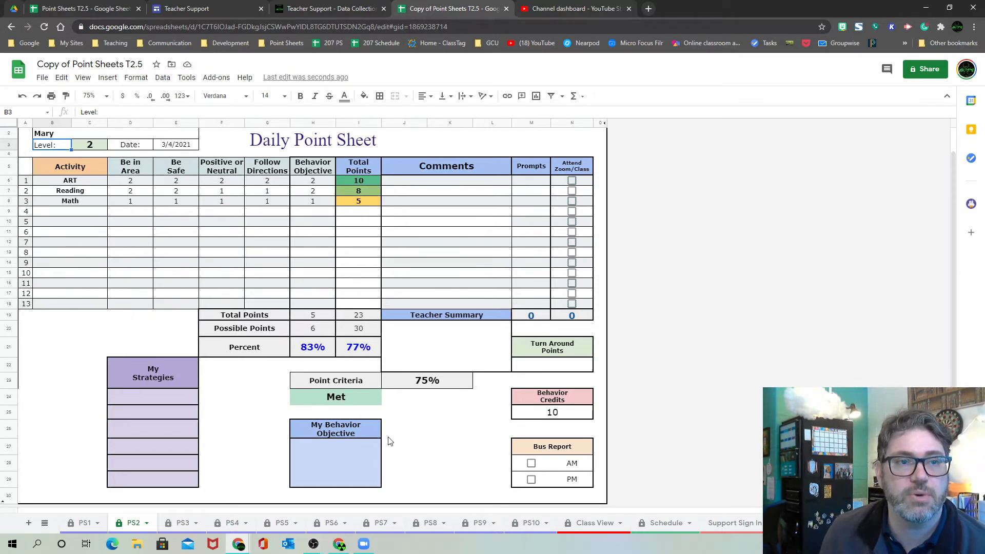
Step: Test the Behavior Credits with a value of 0 and restore them to 10
left_click(564, 413)
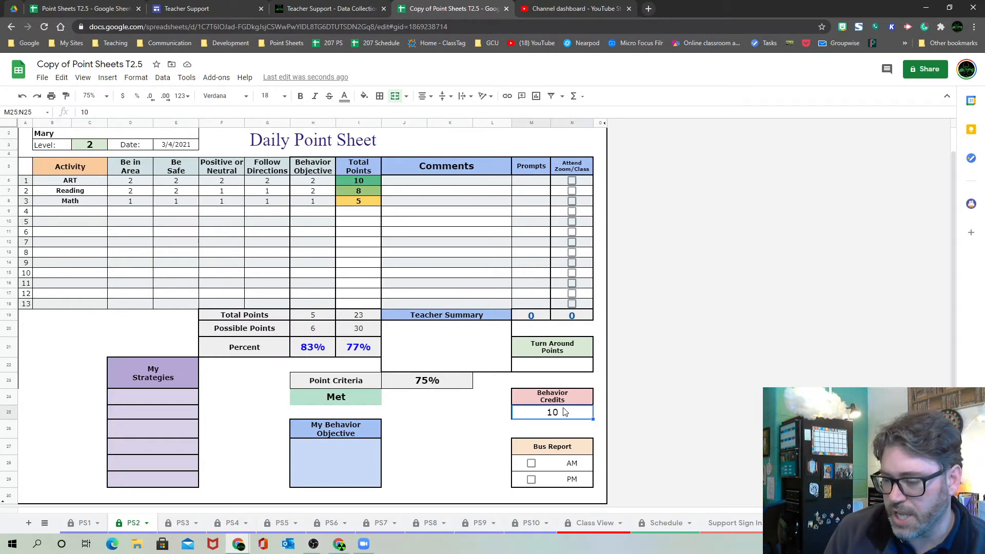
type("0")
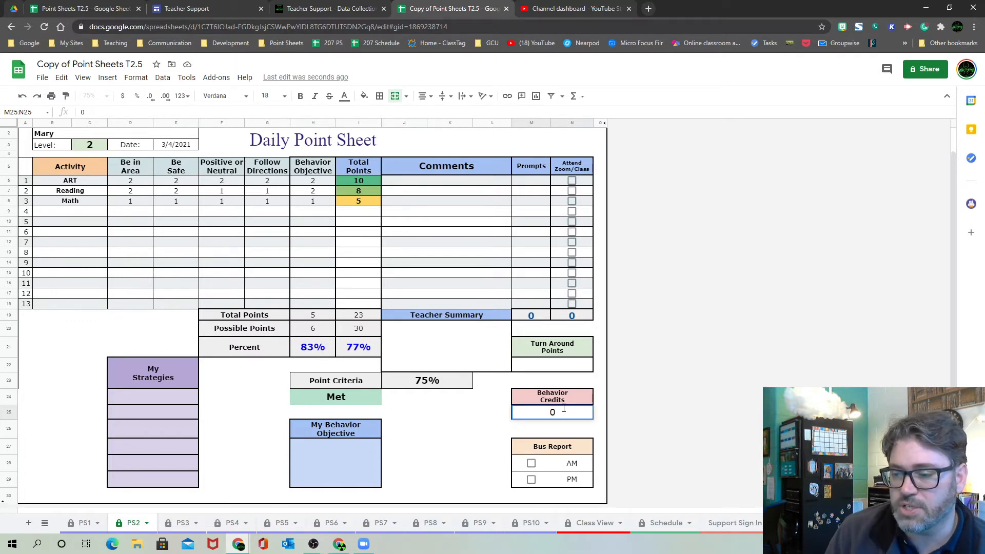
key("Left")
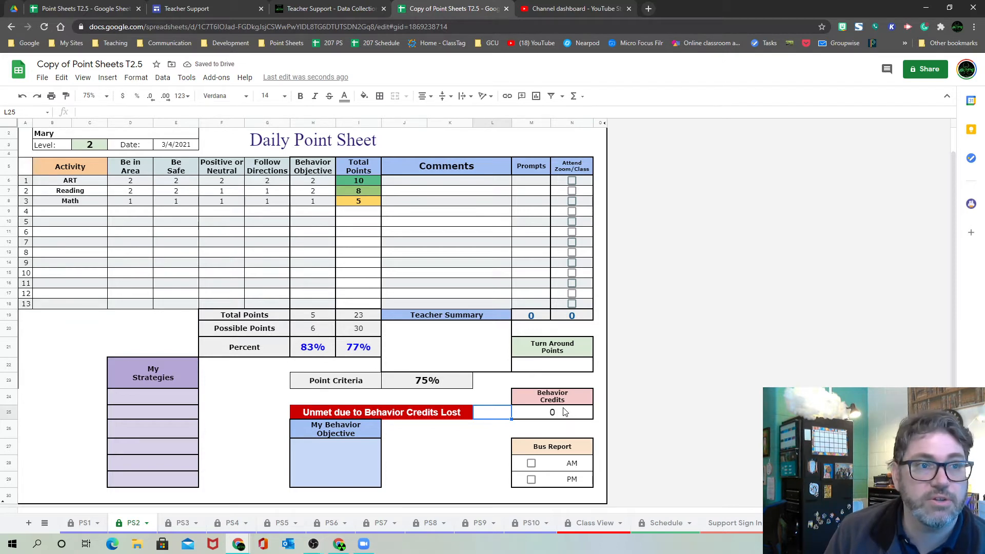
left_click(565, 412)
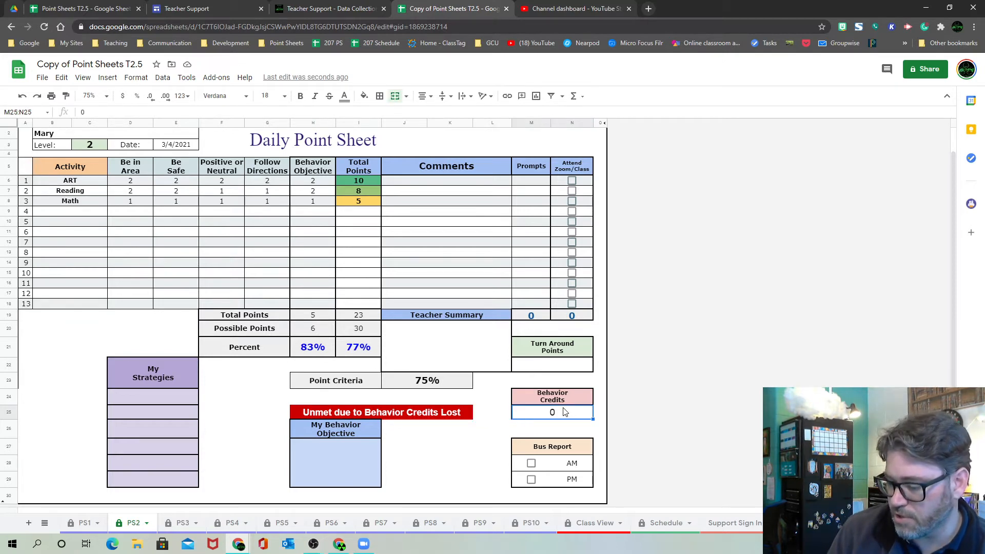
type("10")
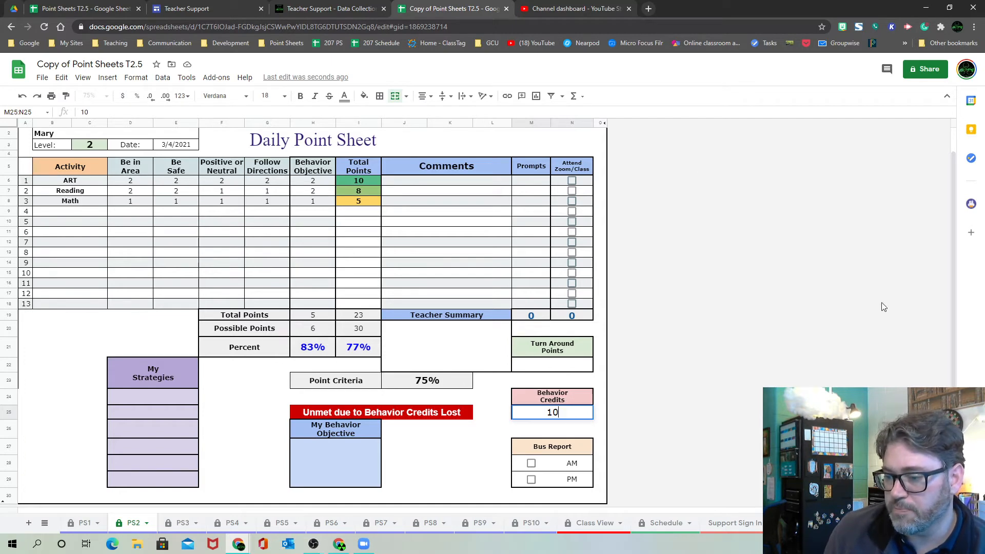
Step: Set the Turn Around Points to 4
left_click(538, 360)
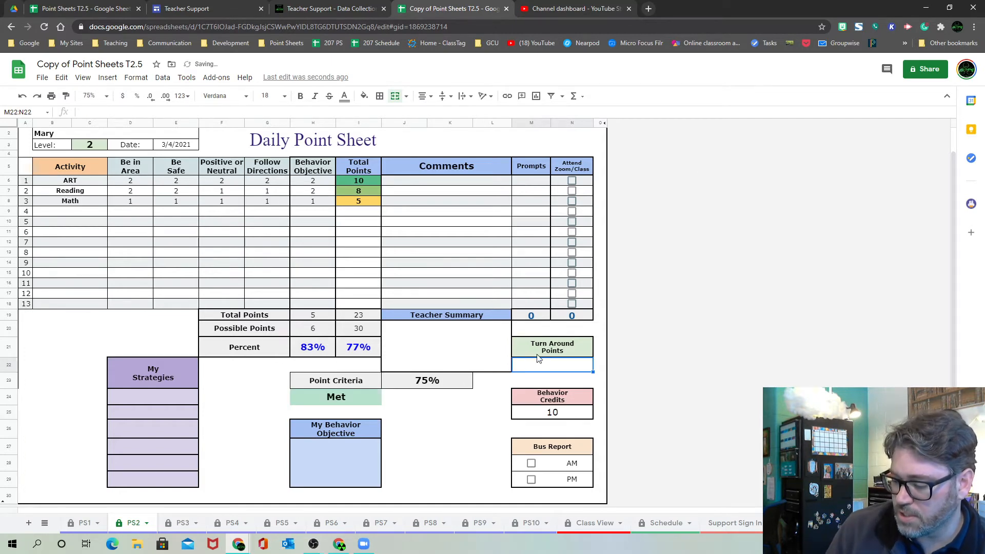
type("4")
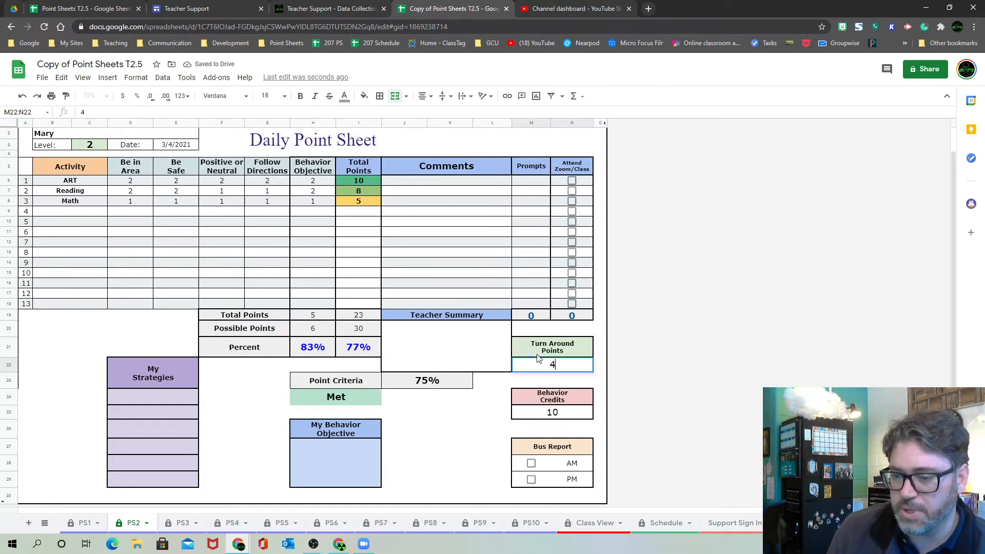
left_click(455, 431)
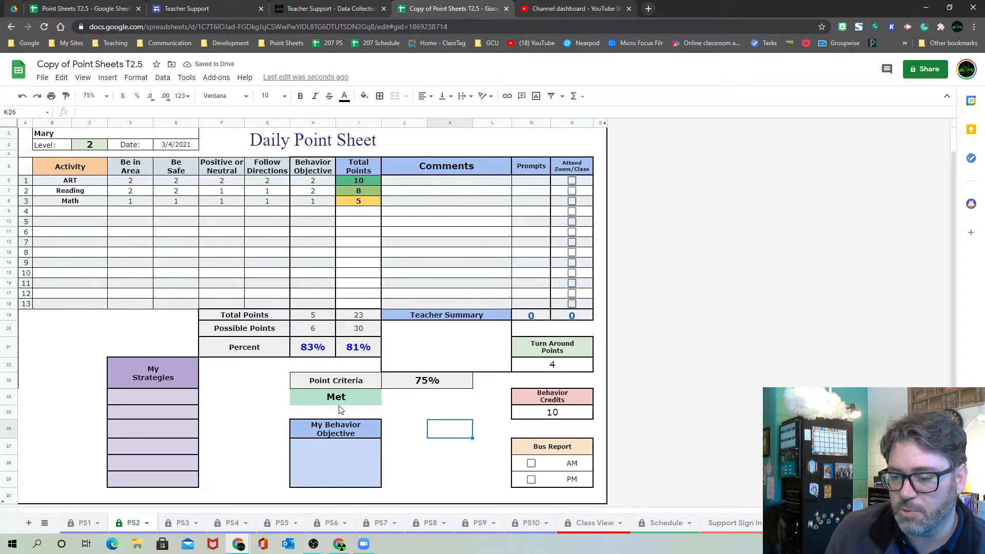
Step: Reset the Turn Around Points to 0
left_click(560, 372)
type("0")
key("Left")
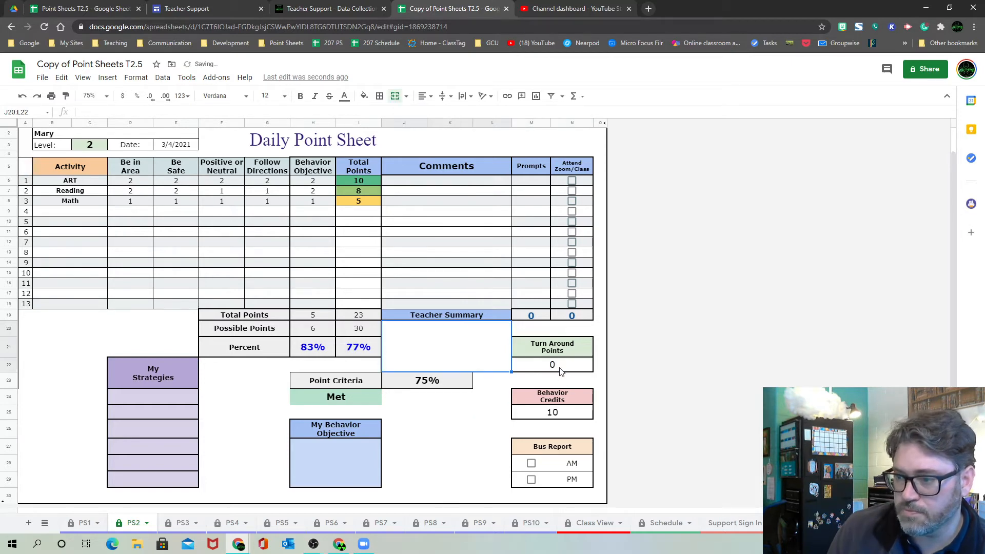
left_click(437, 180)
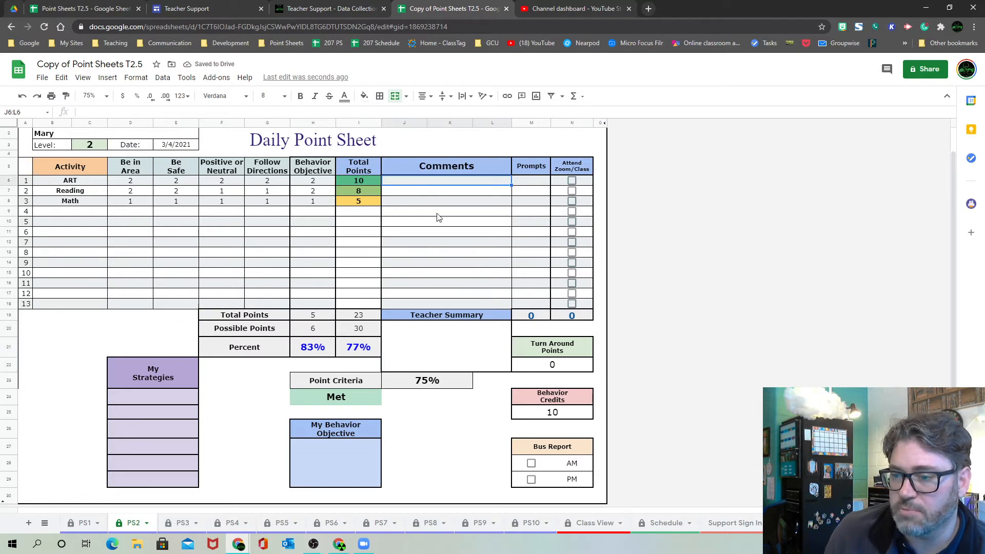
left_click(437, 212)
left_click(435, 192)
left_click(435, 211)
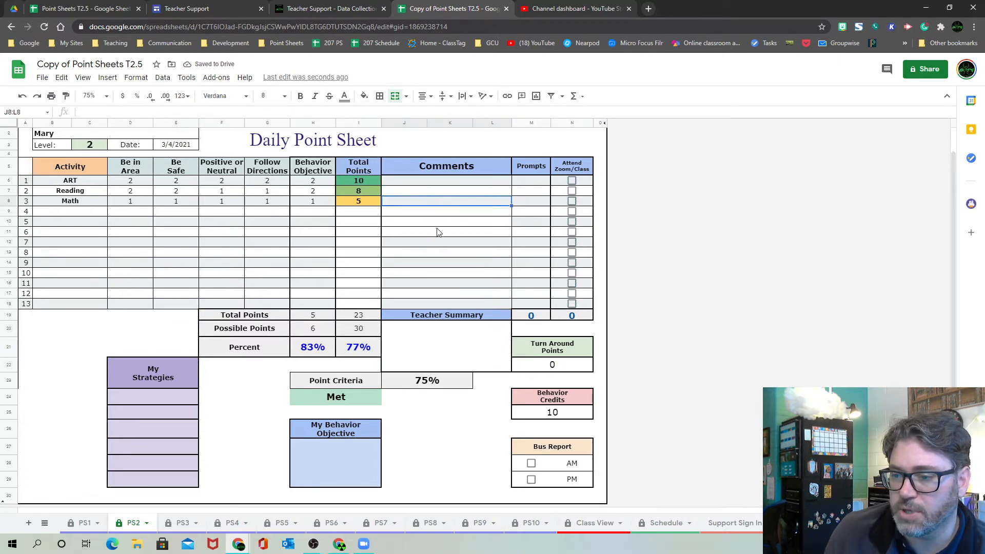
left_click(437, 232)
left_click(440, 274)
Step: Record the prompts for the first four activity rows as 5, 6, 2 and 10
left_click(532, 184)
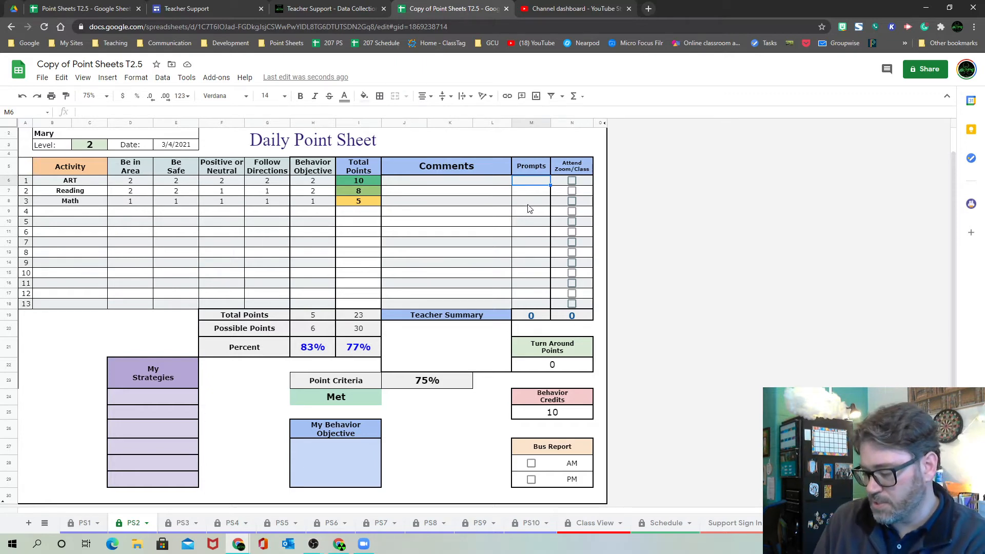
type("5")
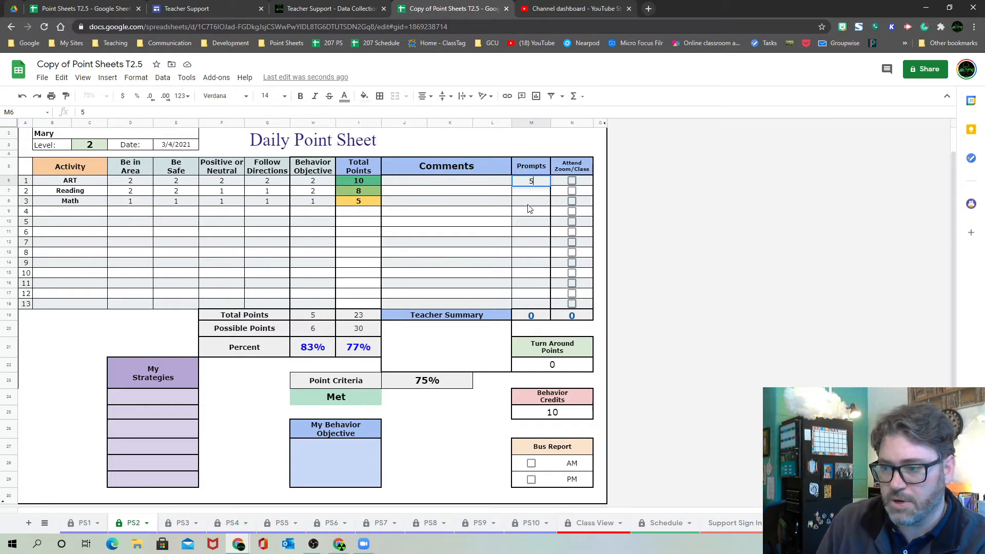
key("Return")
type("6")
key("Return")
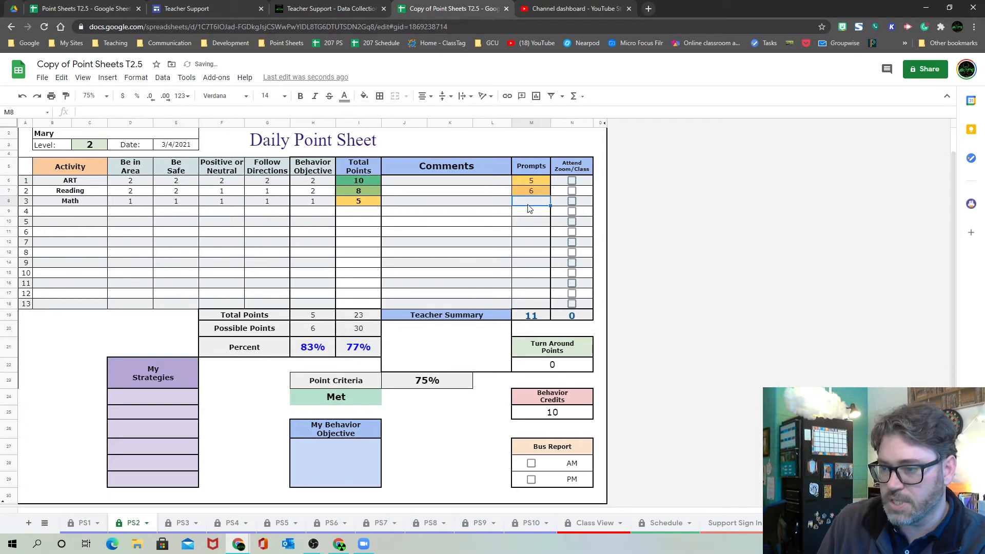
type("2")
key("Return")
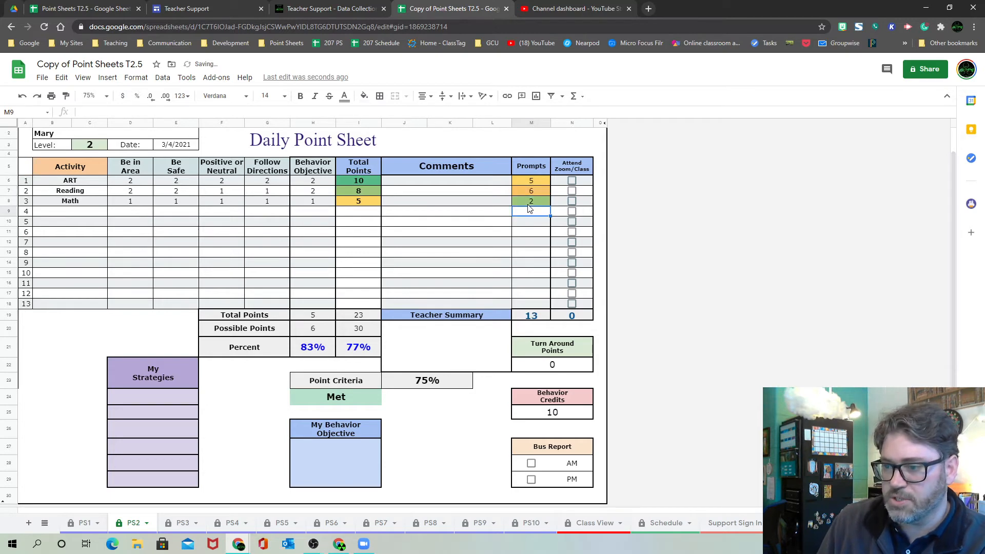
type("10")
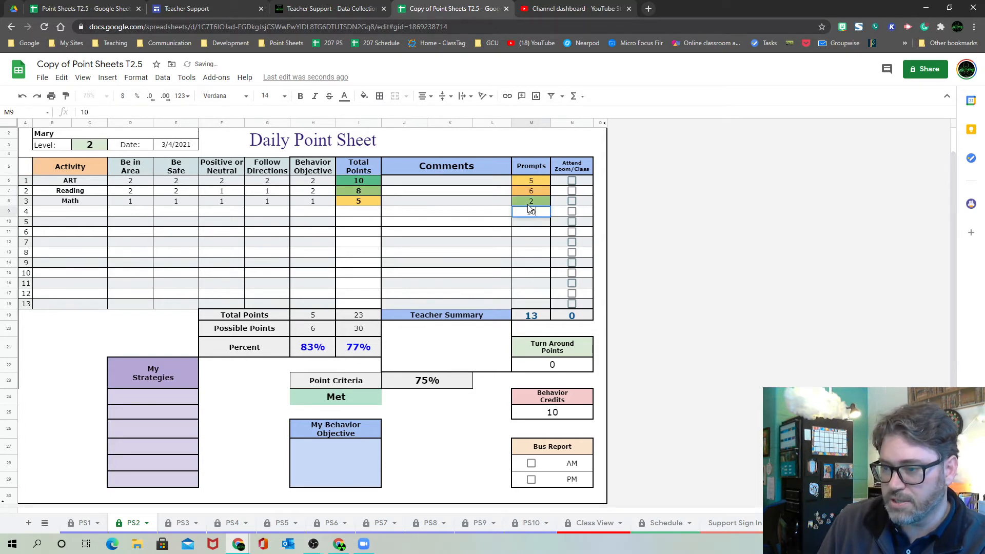
key("Return")
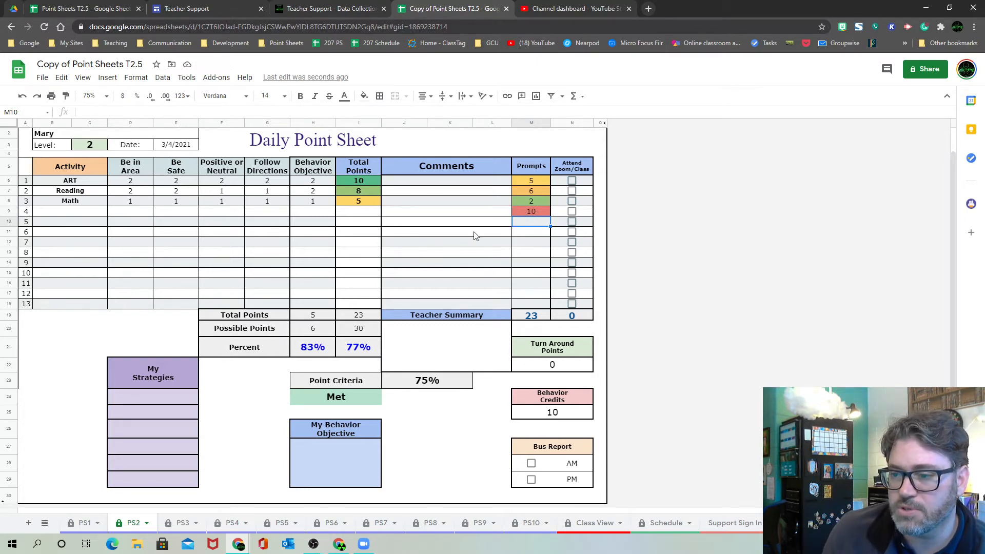
Step: Mark Zoom/class attendance for the first four activity rows
left_click(571, 181)
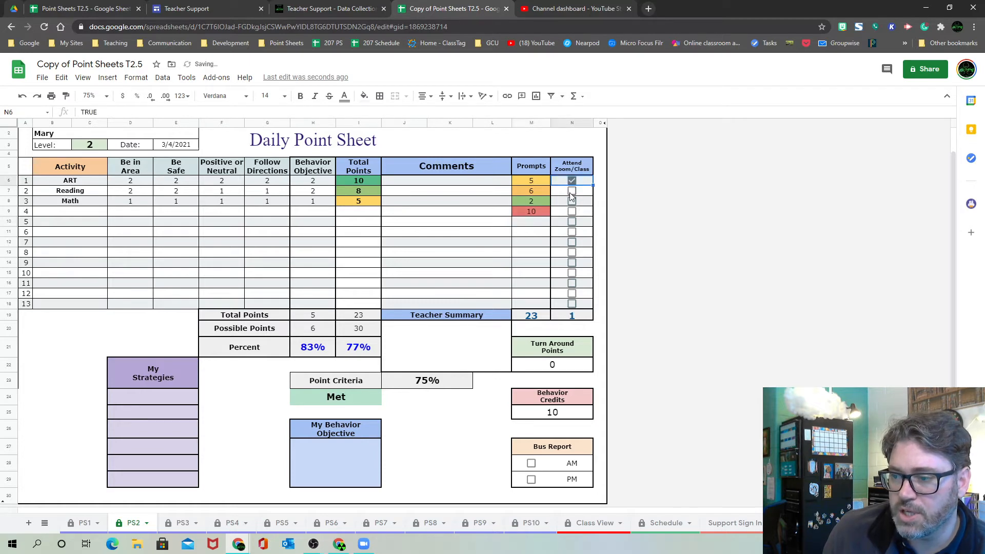
left_click(572, 191)
left_click(572, 201)
left_click(572, 213)
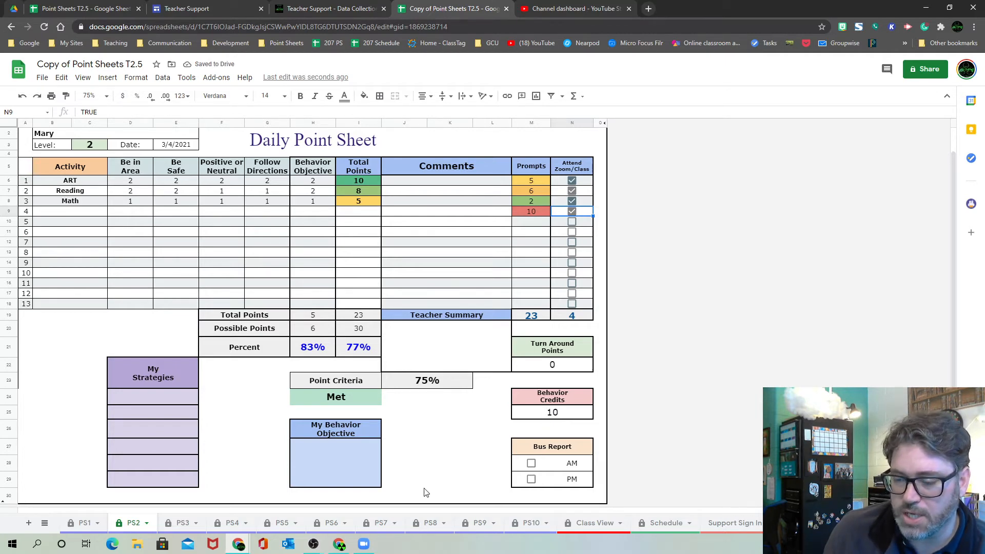
Step: Enter "Follow Directions" as the student's behavior objective
left_click(329, 464)
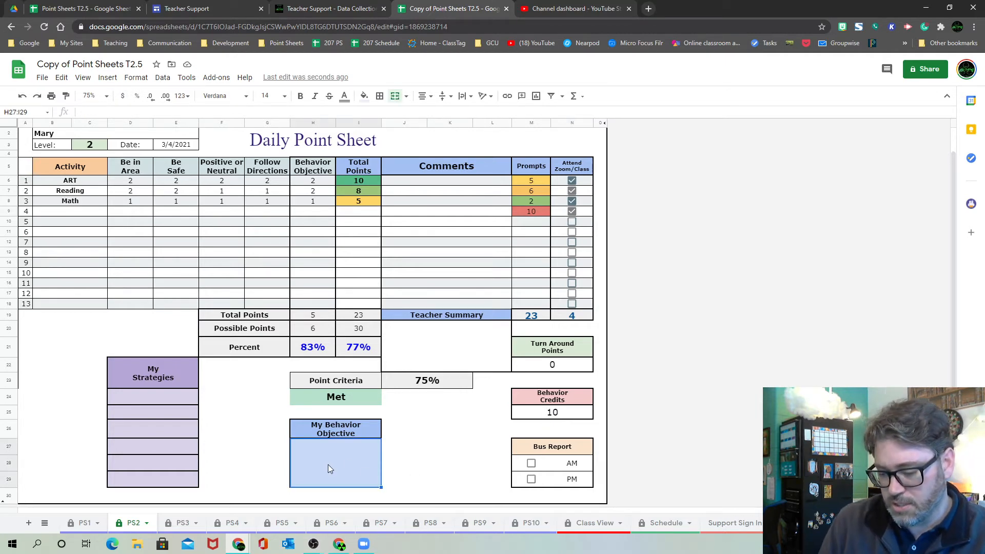
type("Follow DIre")
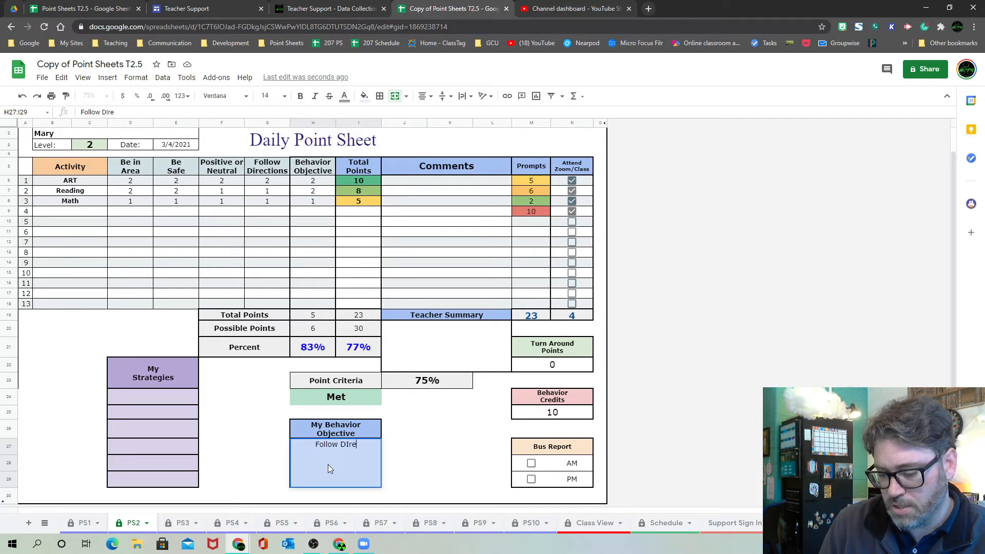
type("ctions")
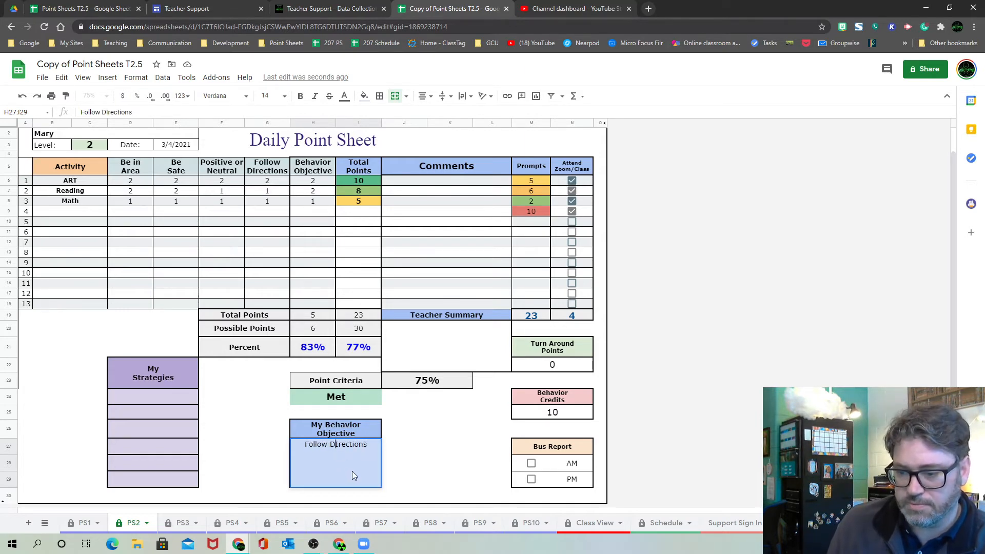
key("BackSpace")
type("i")
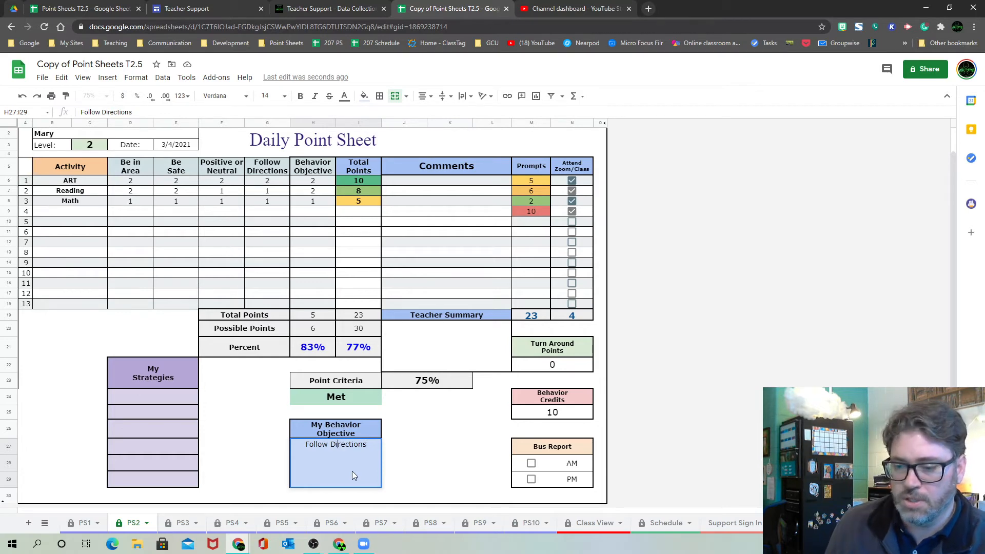
left_click(454, 447)
Step: List "Mute myself" and "use a cool-off" as the first two entries under My Strategies
left_click(146, 398)
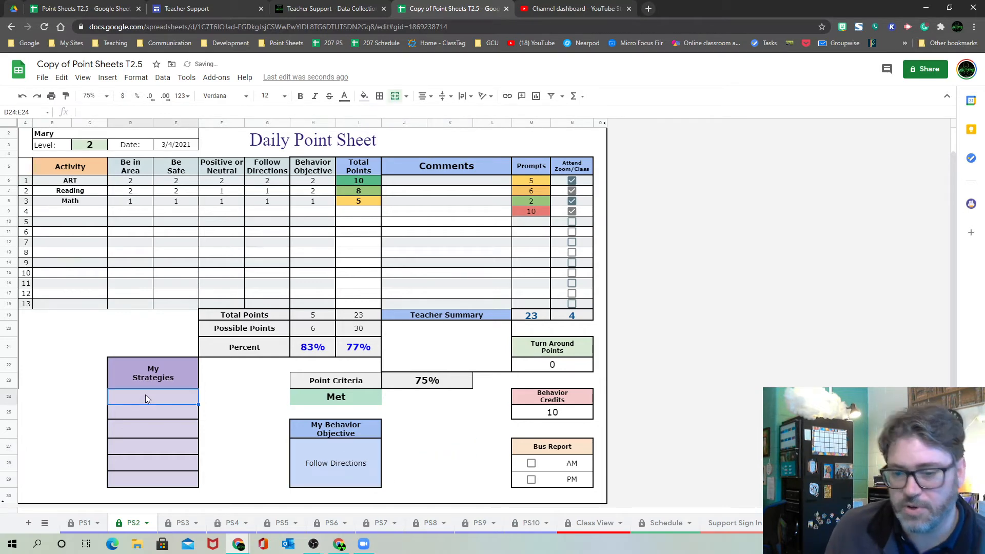
type("Mute ")
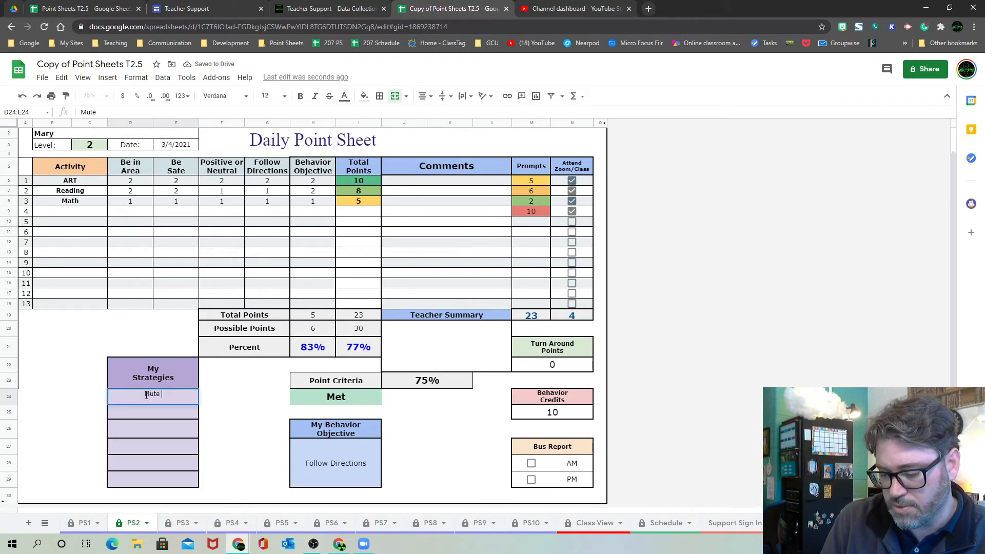
type("myself")
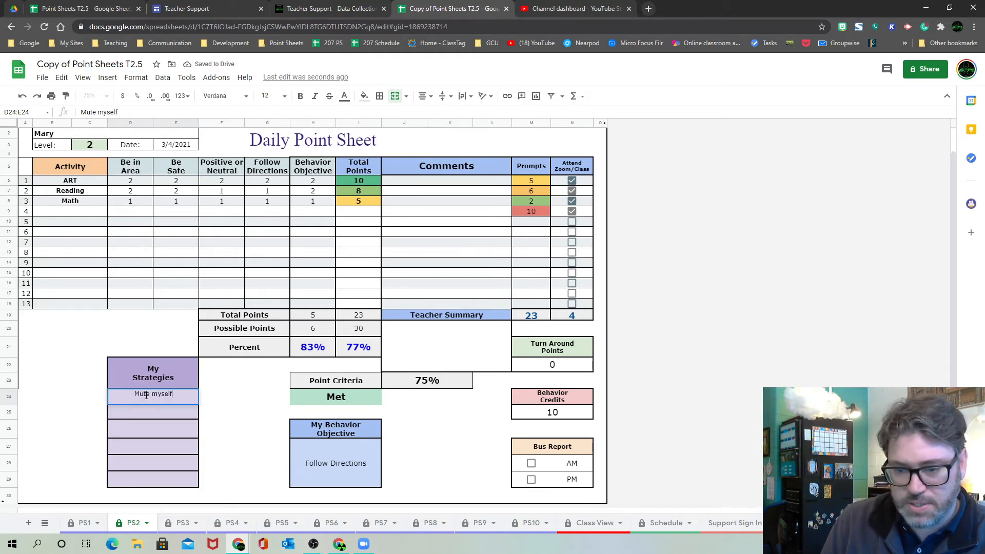
key("Return")
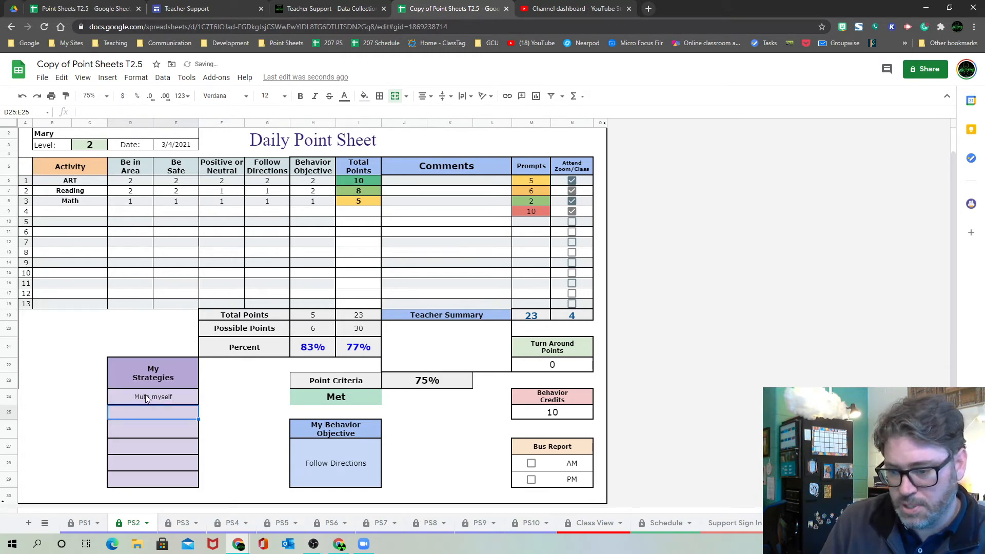
type("use a co")
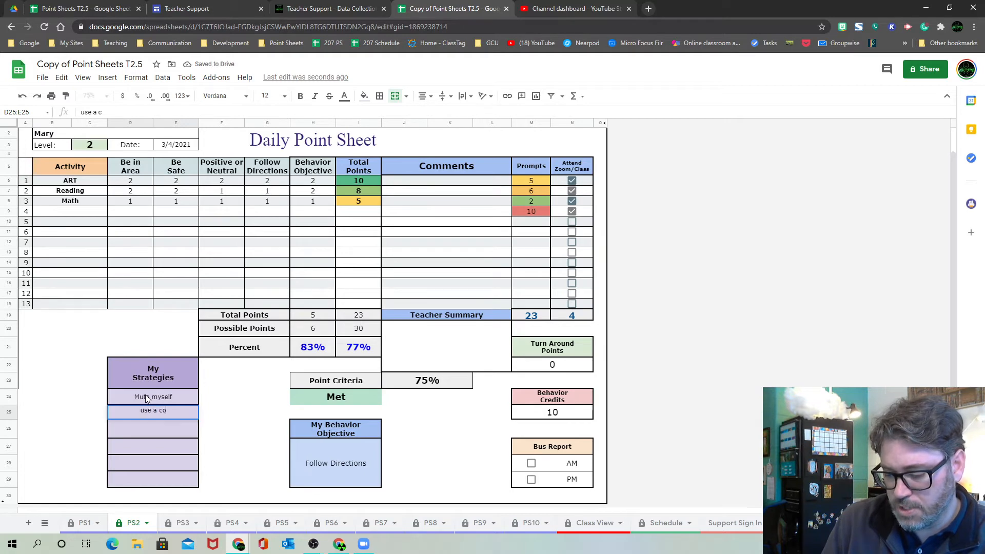
type("ol-off")
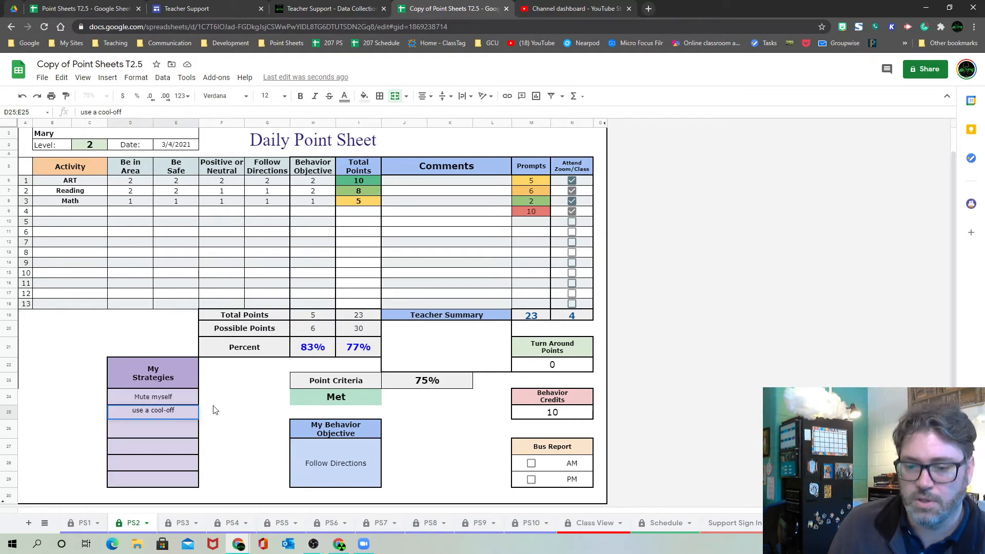
left_click(237, 446)
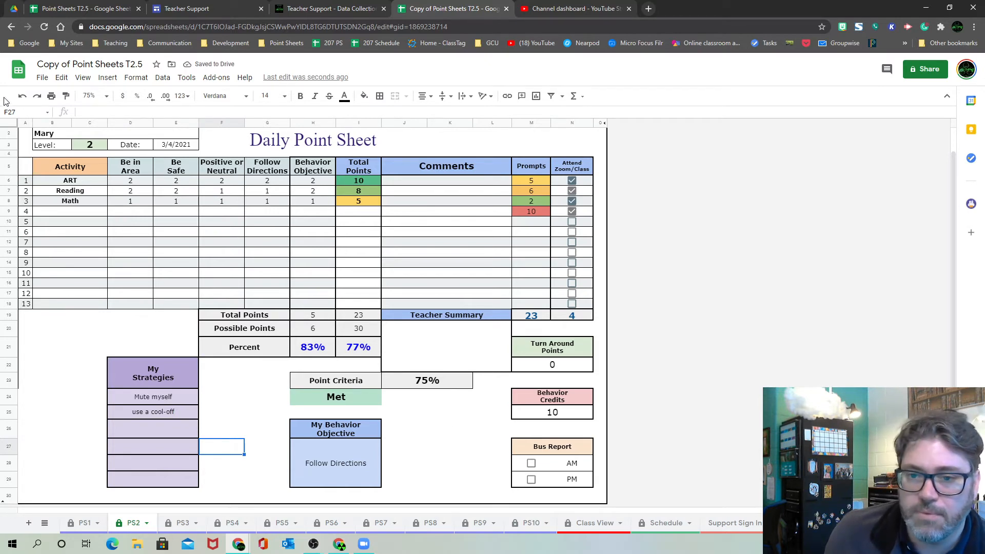
Step: Preview the print layout of the current point sheet and return without printing
left_click(43, 79)
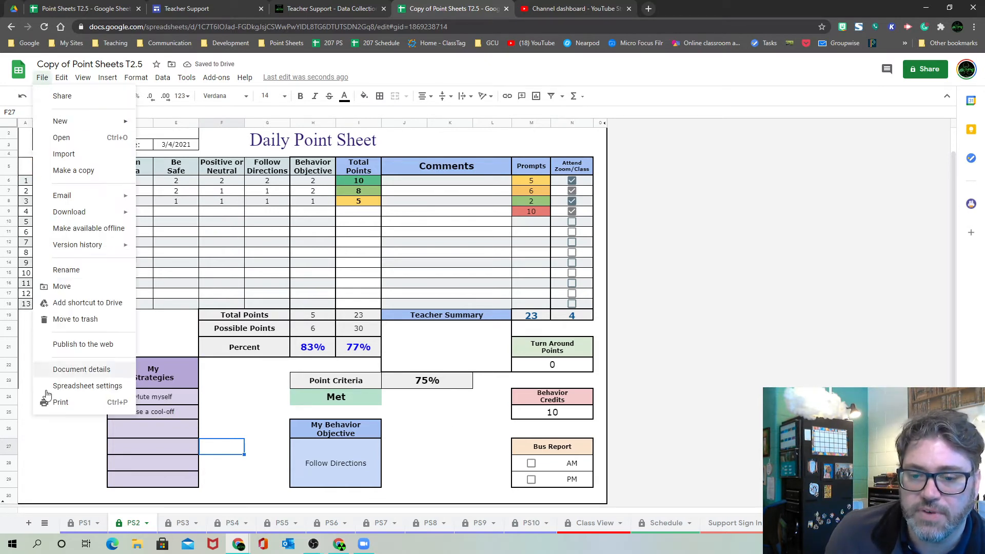
left_click(56, 478)
left_click(52, 97)
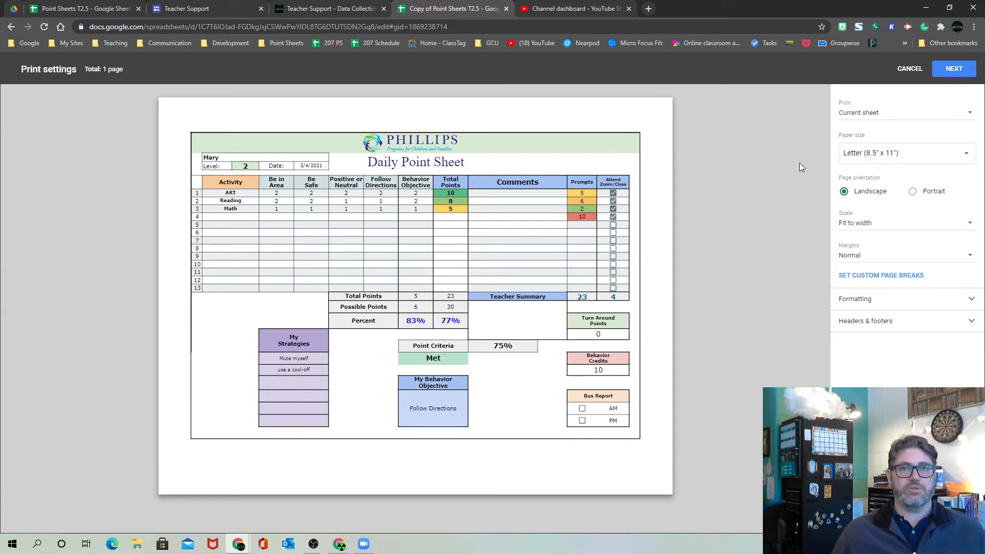
left_click(909, 71)
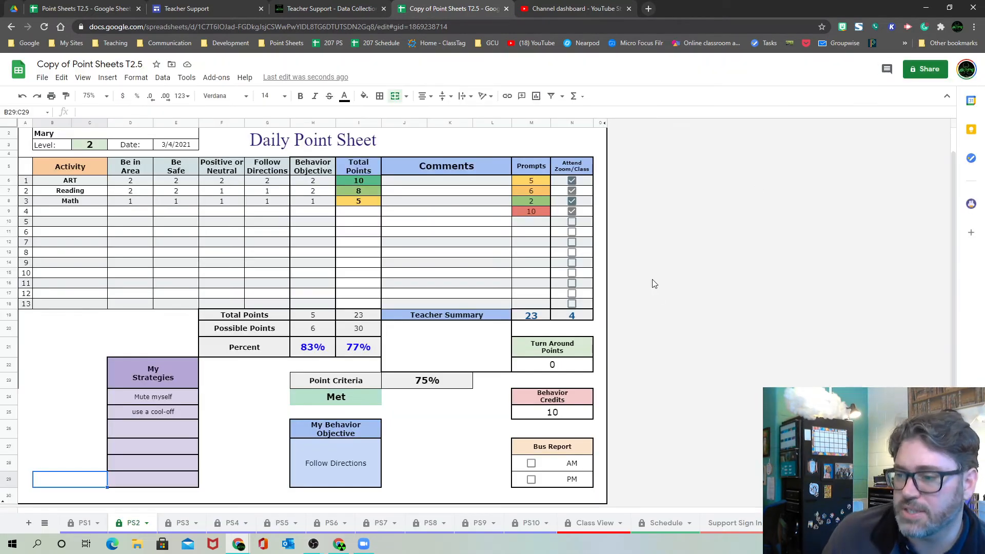
Step: Look through the other students' point sheets, including PS3, PS4 and PS5
scroll(654, 282, "down", 1)
scroll(652, 282, "up", 1)
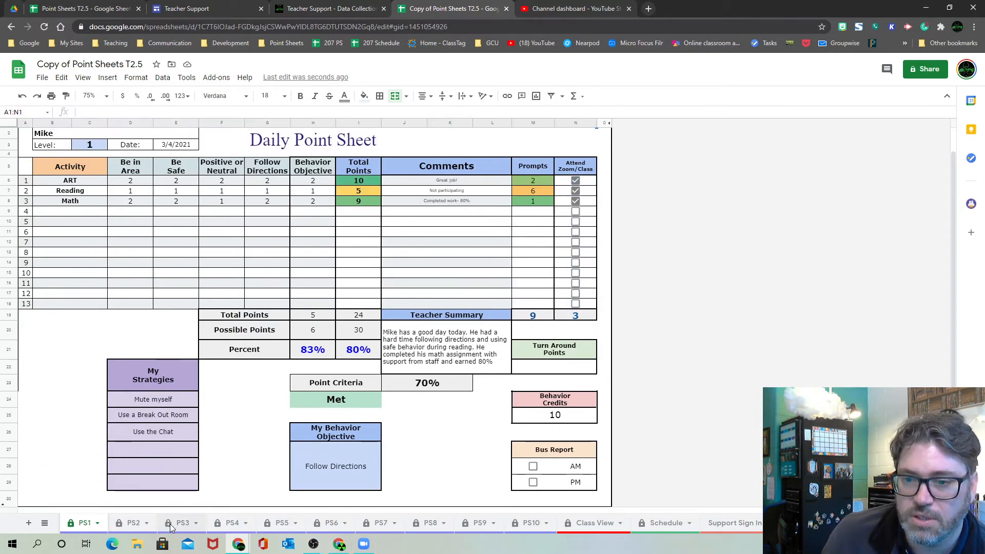
left_click(170, 524)
left_click(243, 528)
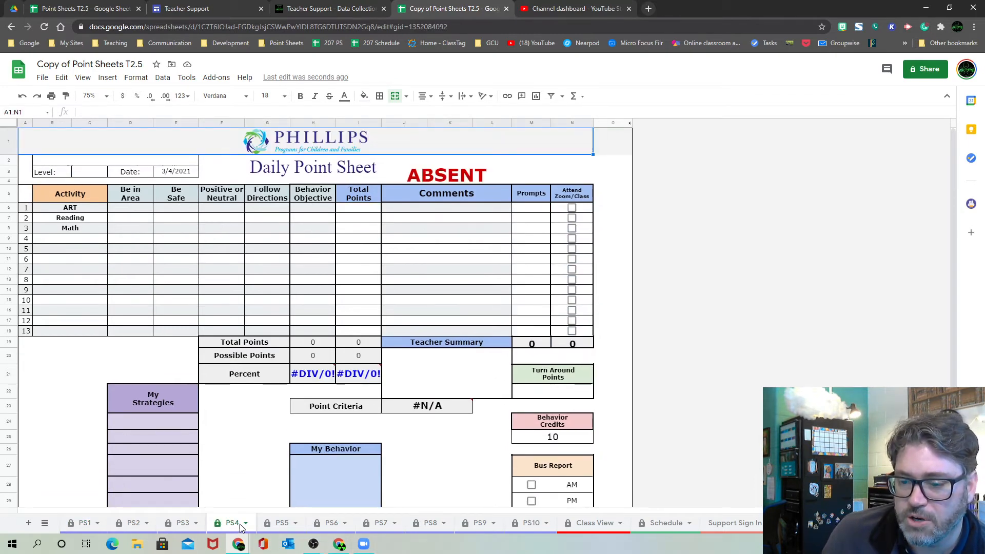
left_click(282, 523)
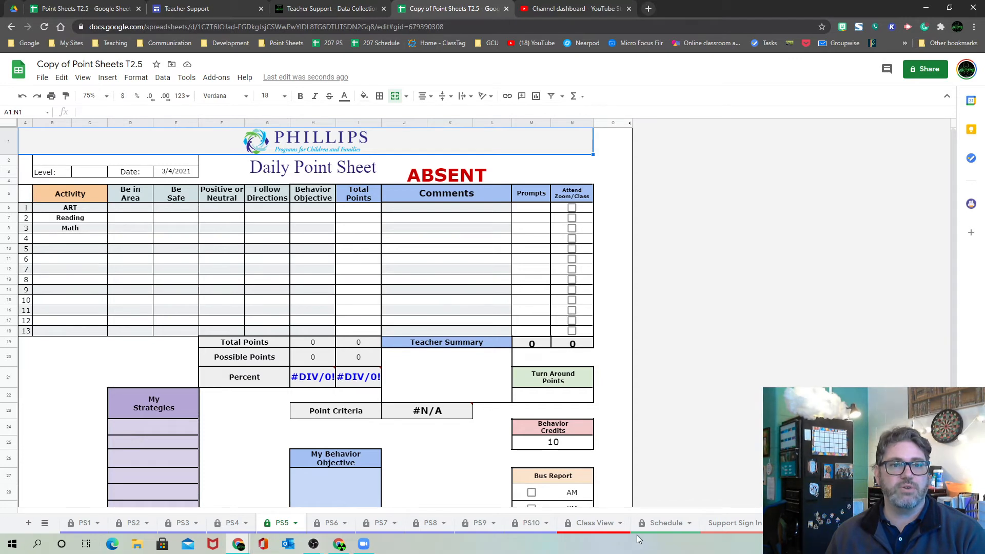
Step: Examine the classroom number on the Schedule sheet and the Classroom # column on the Support Sign In sheet
left_click(666, 523)
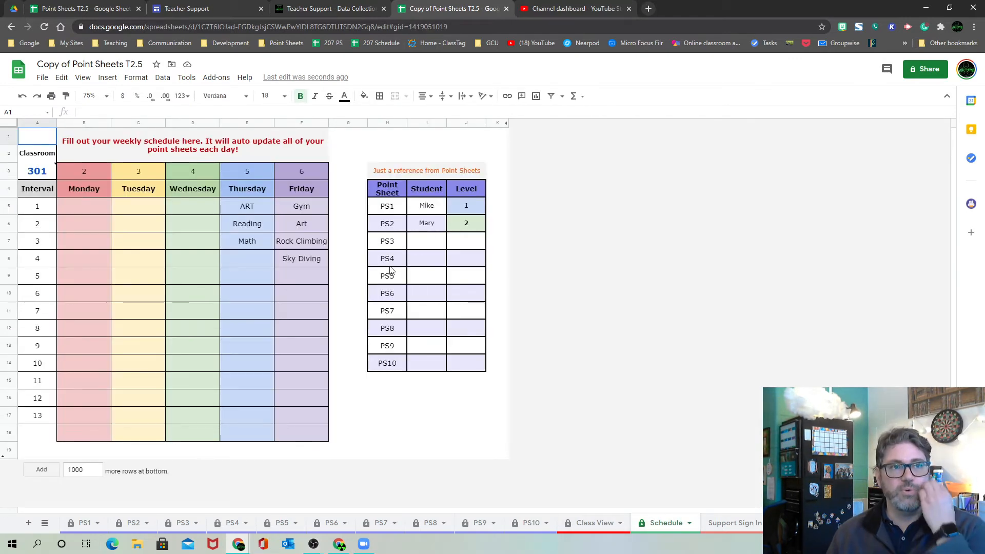
left_click(43, 174)
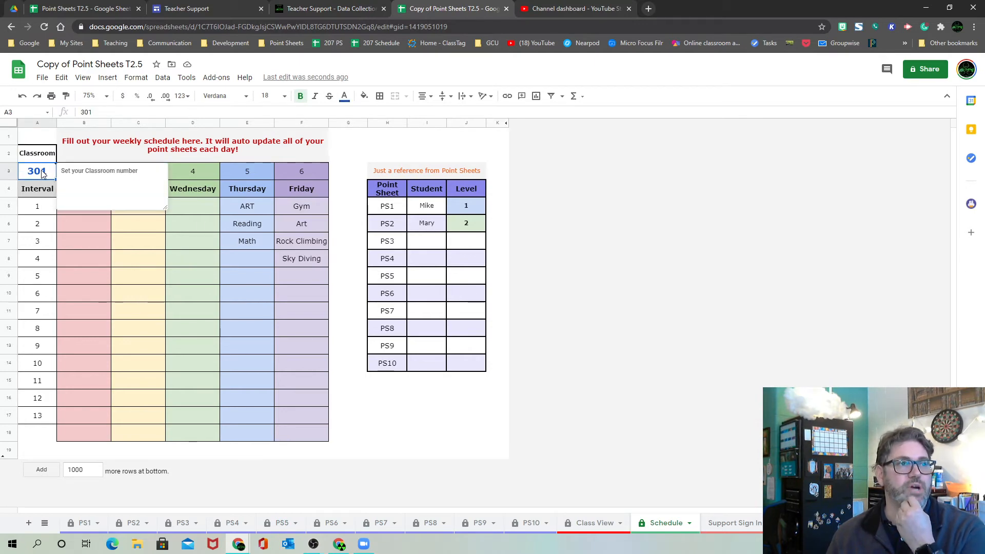
left_click(738, 522)
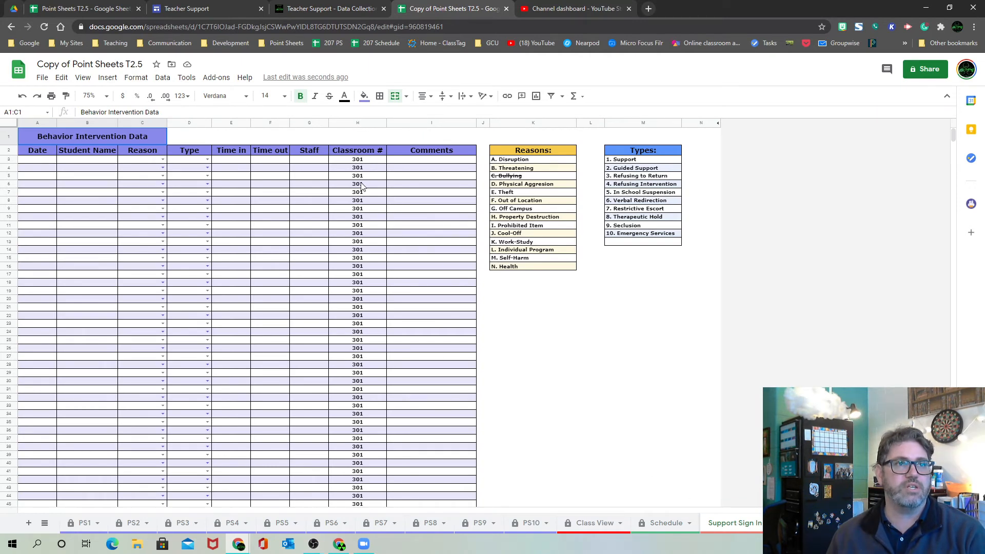
Step: Add Science and History to Thursday's intervals 4 and 5 on the Schedule sheet
left_click(658, 523)
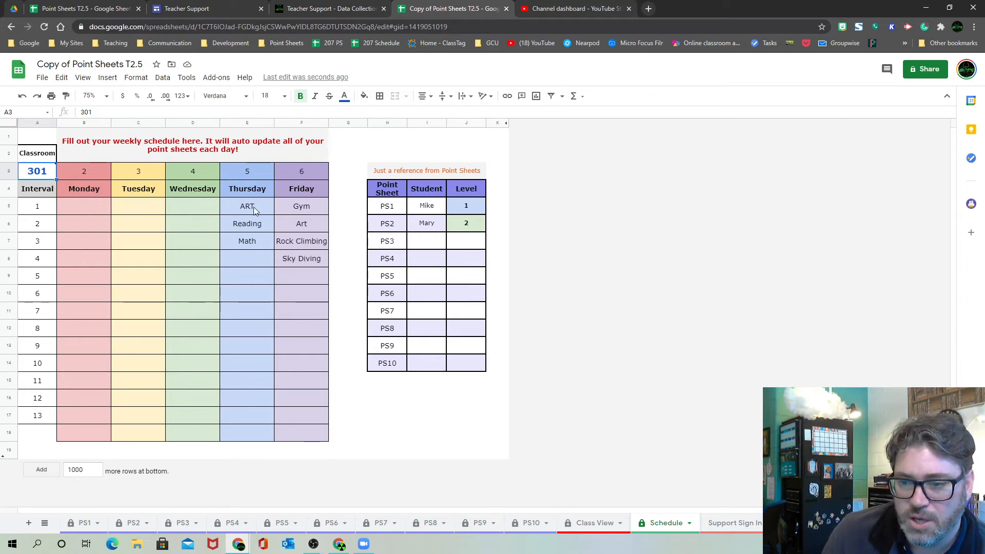
left_click(257, 251)
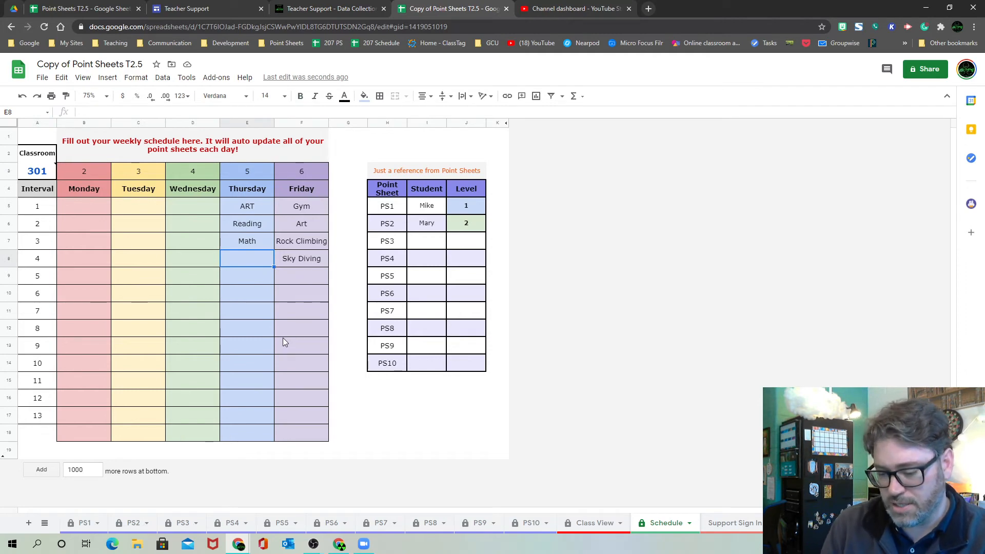
type("Science")
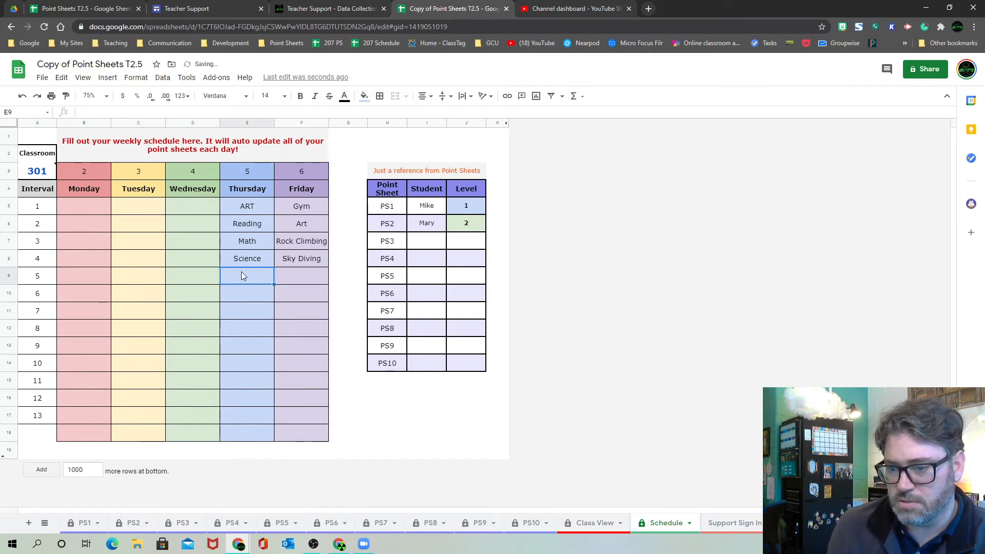
key("Return")
type("History")
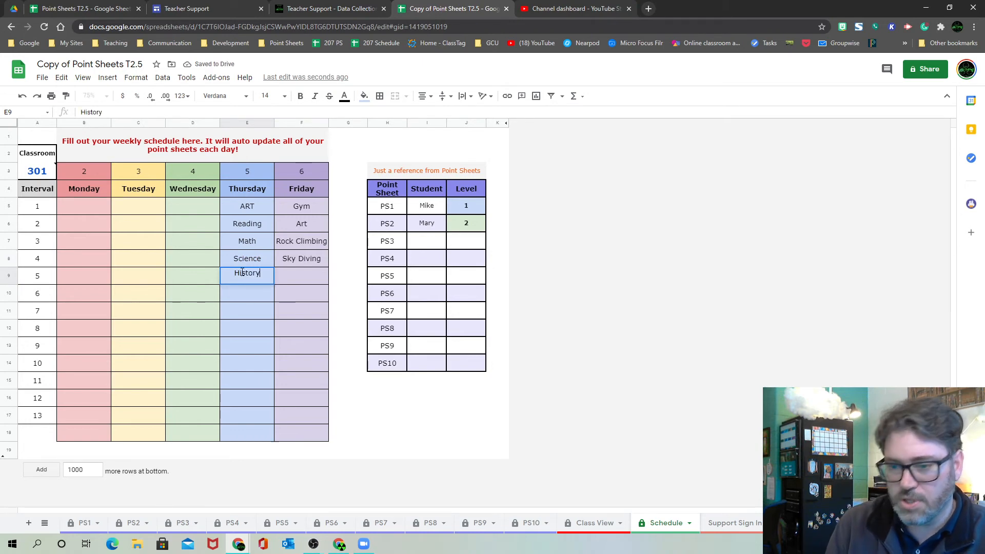
left_click(115, 287)
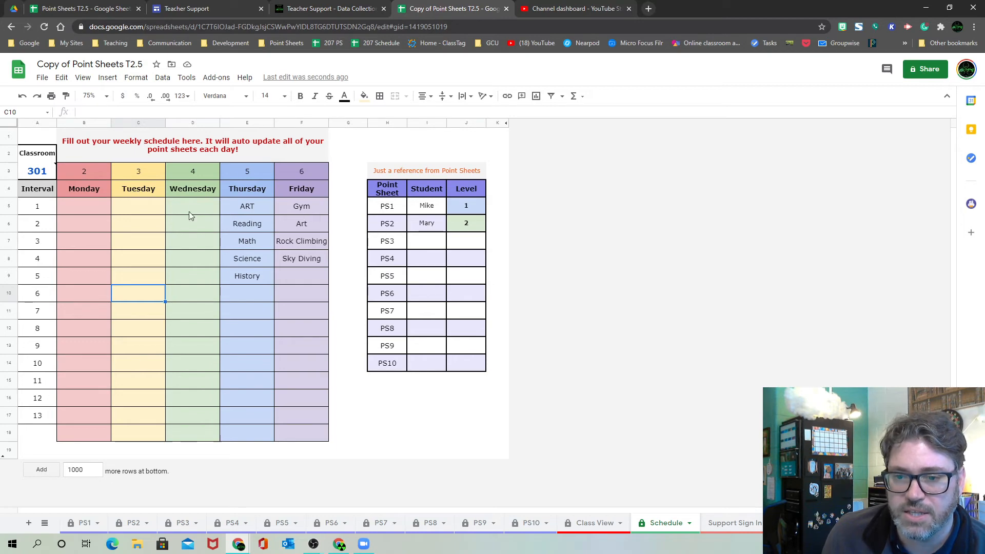
Step: Check the activity list on point sheet PS1 against the weekly Schedule sheet
left_click(88, 524)
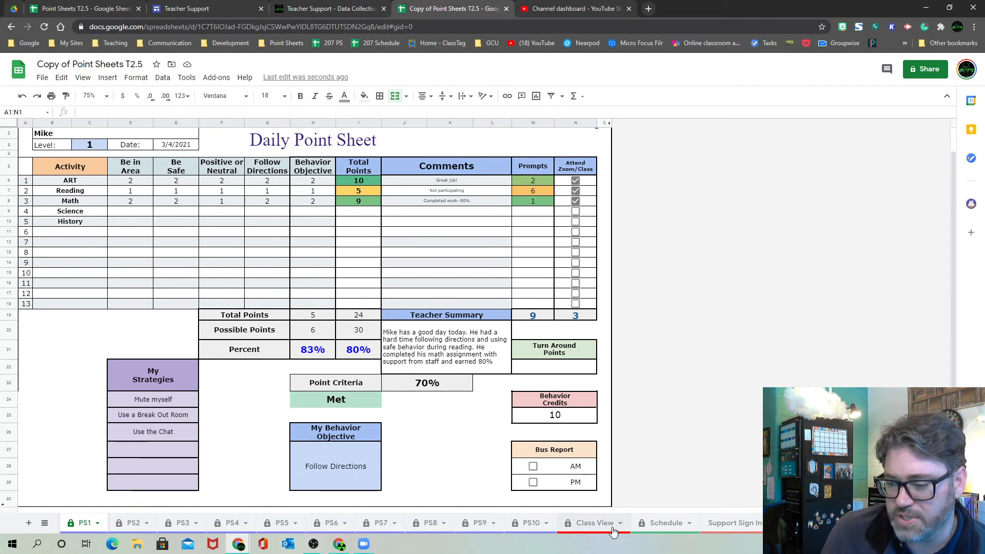
left_click(673, 523)
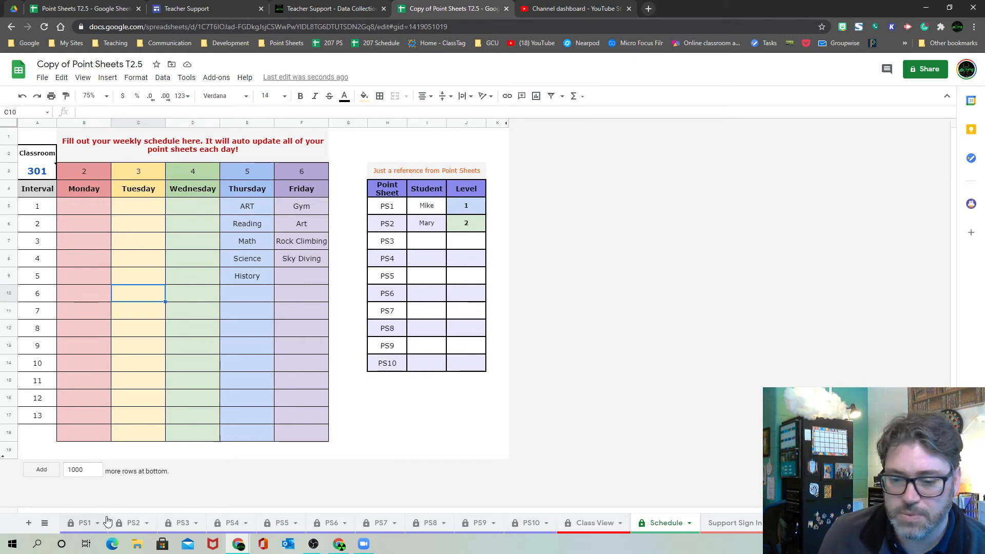
Step: Enter the comment "Language" in activity row 6 of point sheet PS1, and return to the Schedule sheet
left_click(82, 525)
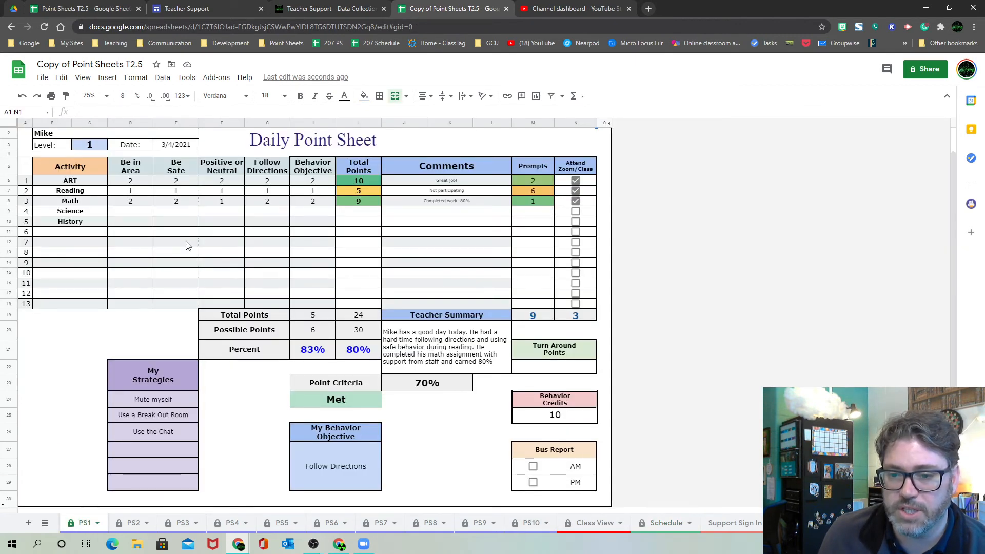
left_click(430, 234)
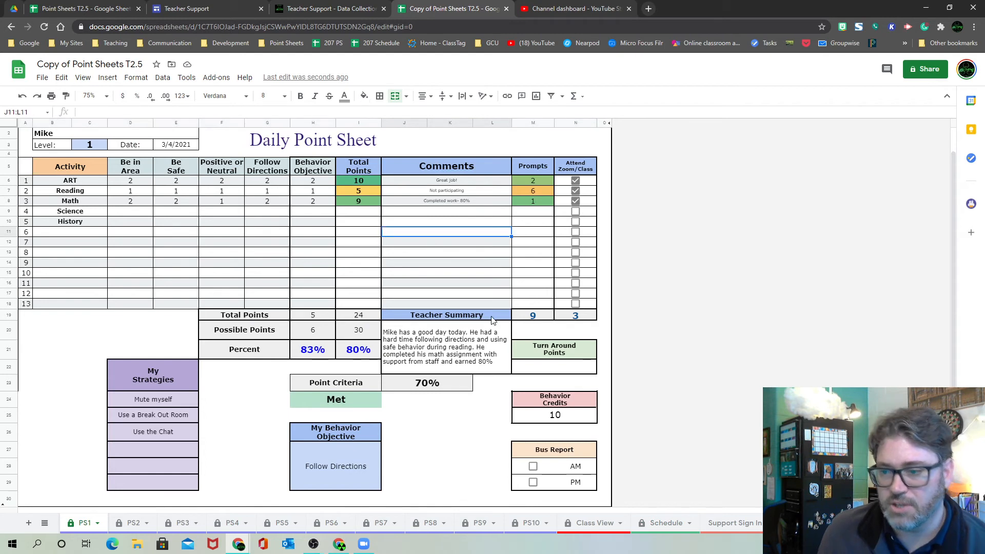
type("Lan")
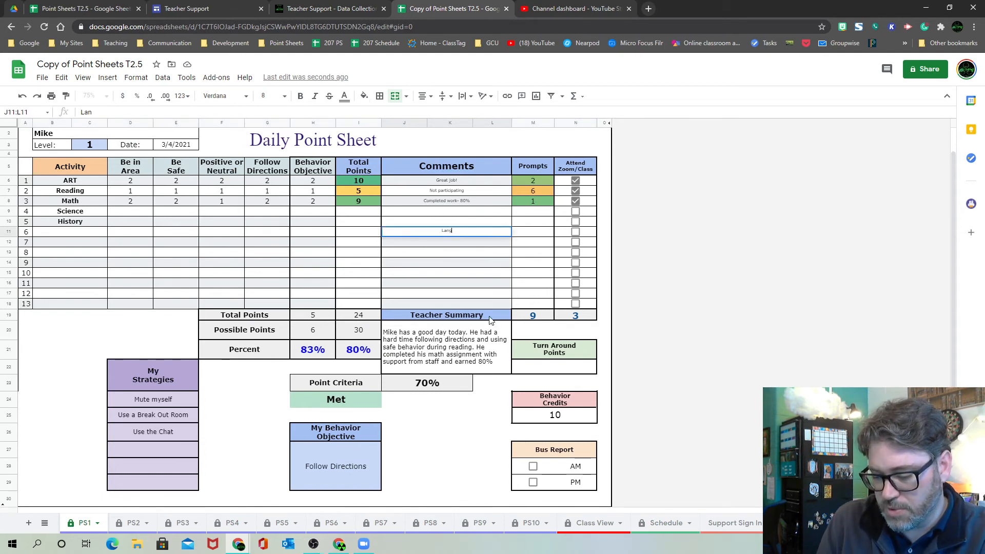
type("guage")
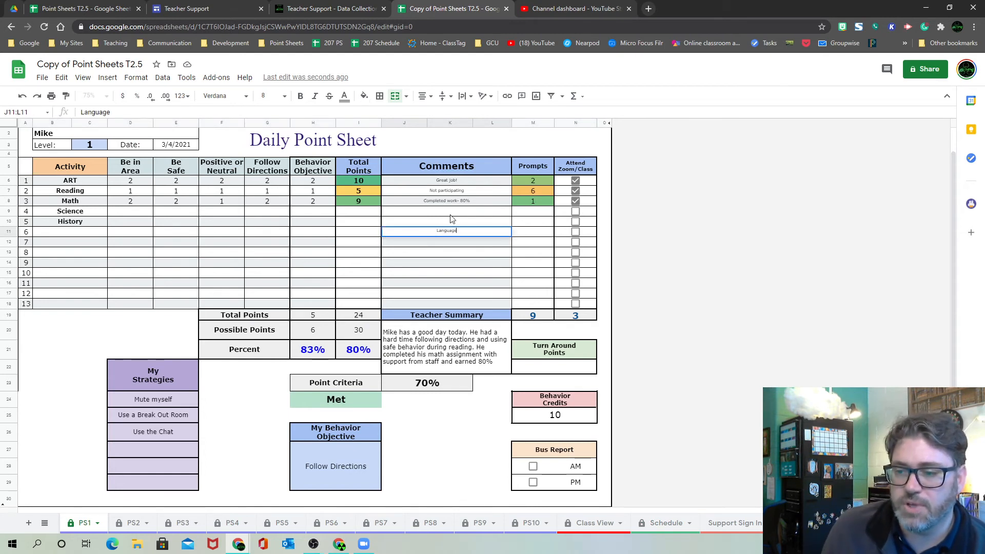
key("Return")
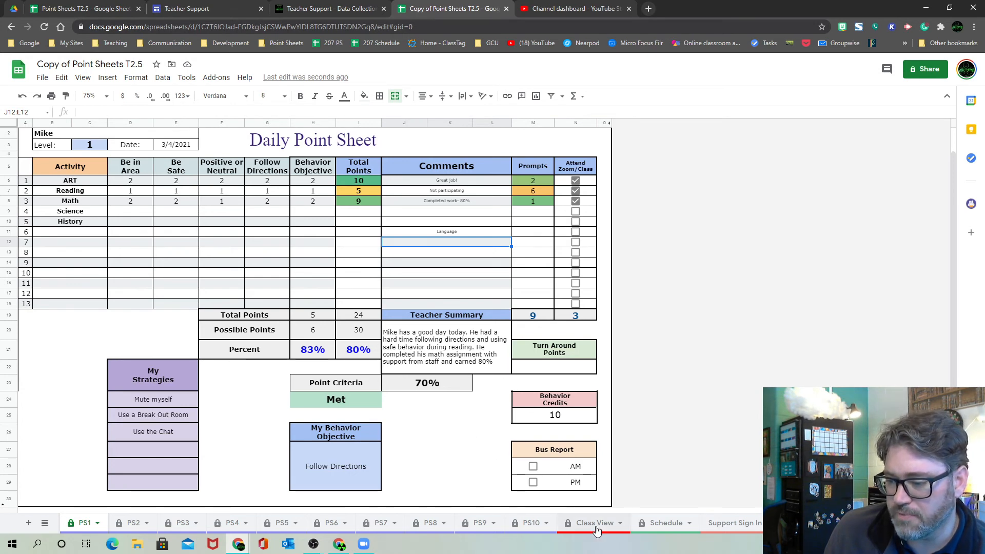
left_click(667, 523)
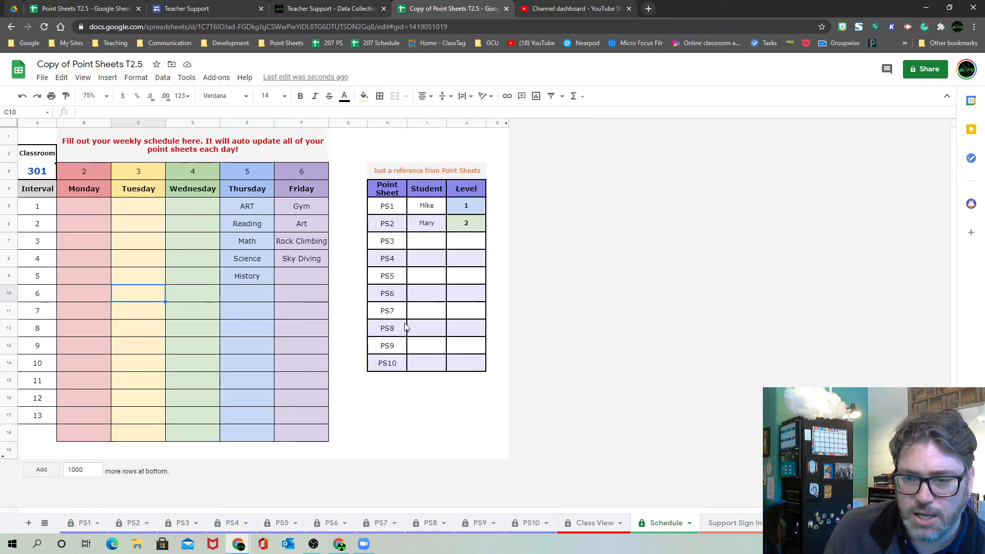
Step: Look over the Class View sheet, and set all five behavior scores in the Math row of point sheet PS1 to 0
left_click(595, 523)
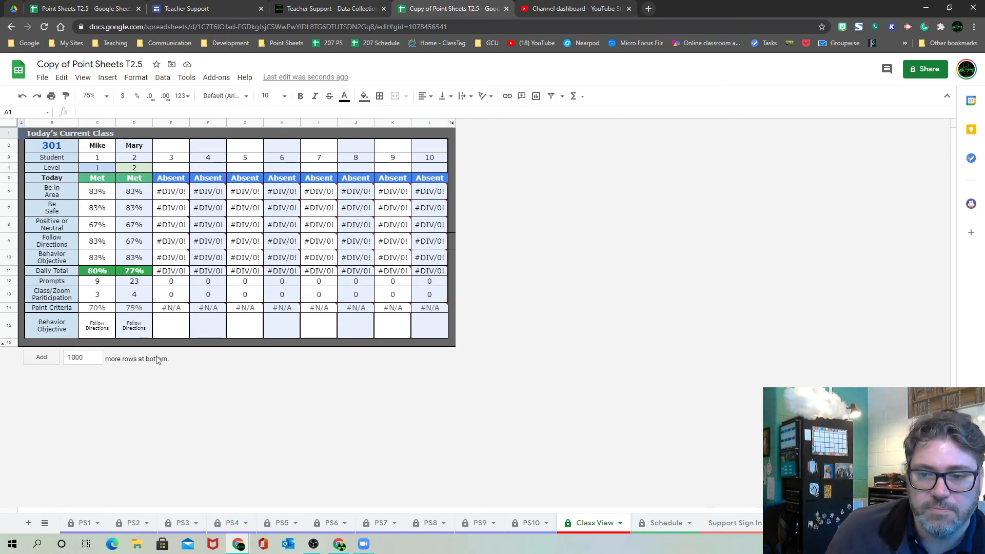
left_click(77, 531)
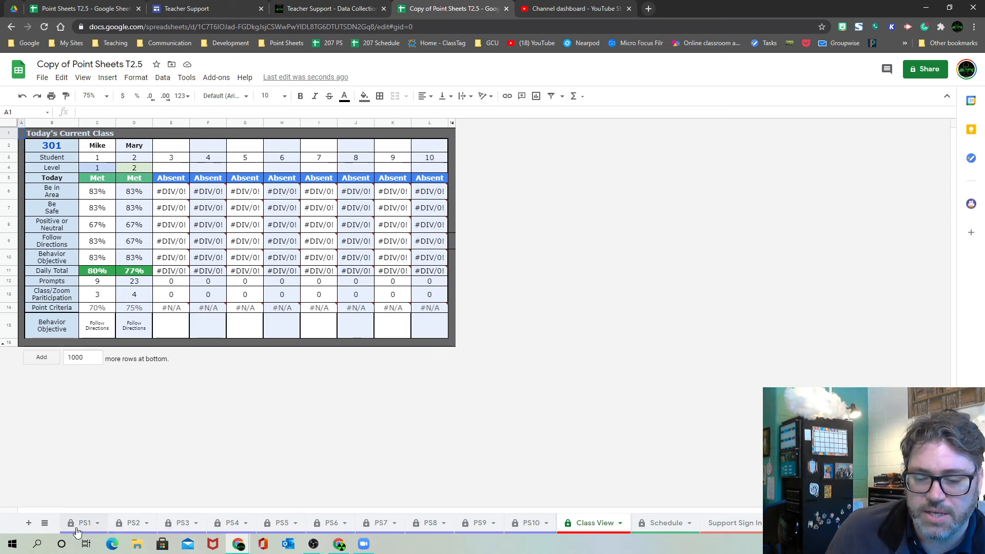
left_click(137, 205)
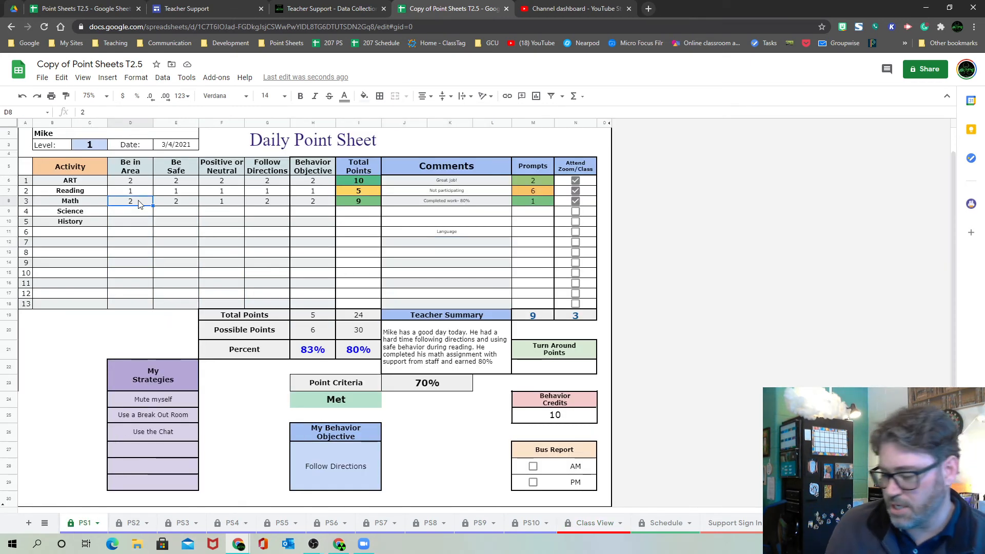
type("0")
key("Tab")
type("0")
key("Tab")
type("0")
key("Tab")
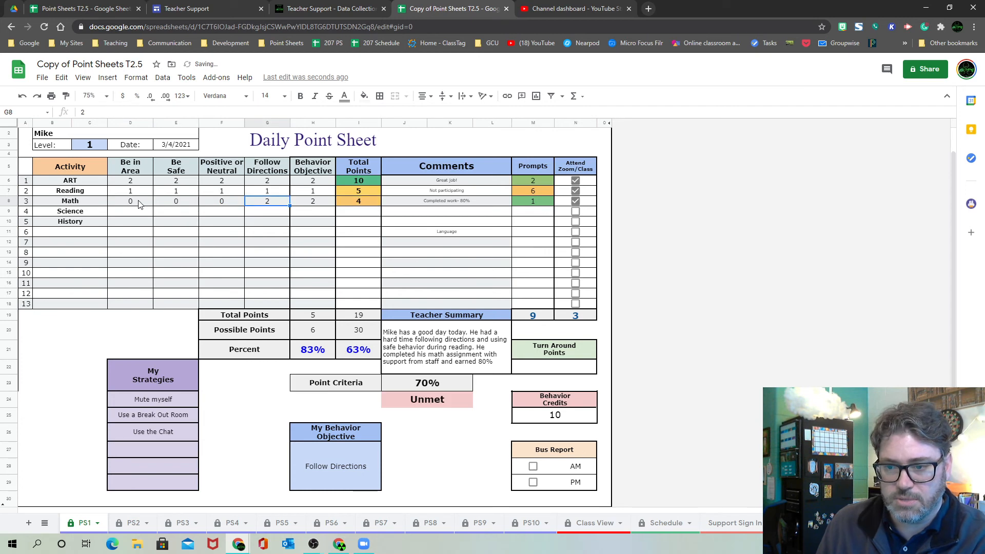
type("0")
key("Tab")
type("0")
key("shift+Tab")
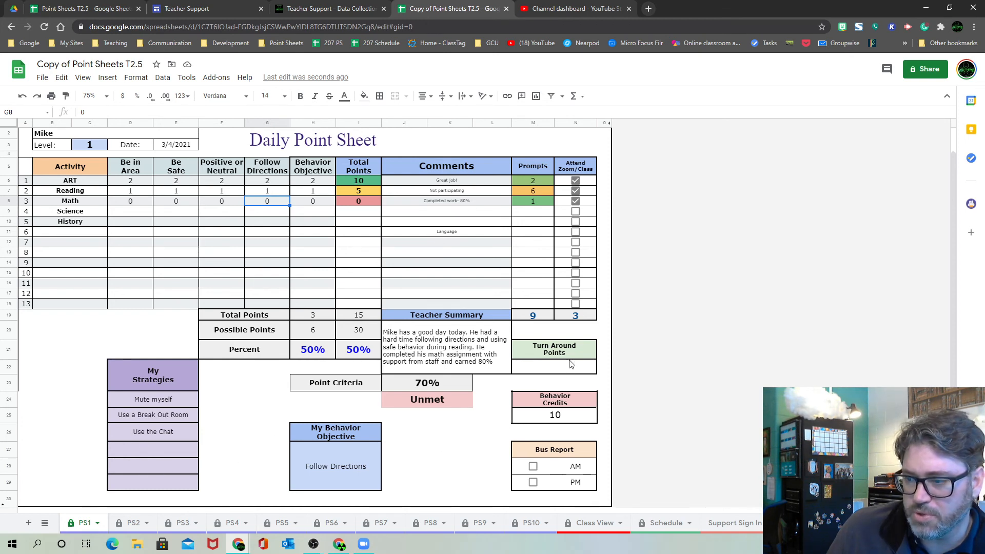
Step: Check the first student's daily status and percentages on the Class View sheet against the changed Math scores
left_click(591, 524)
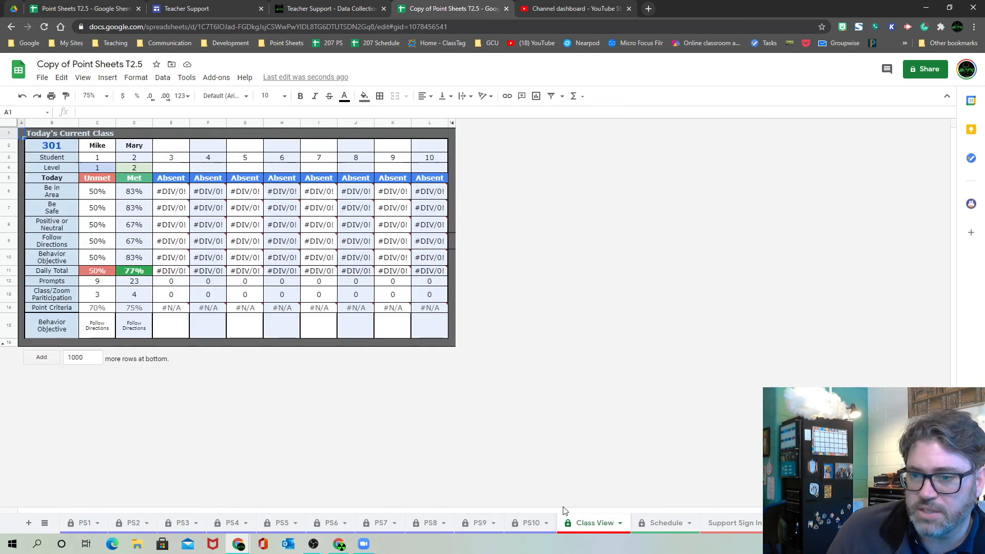
mouse_move(281, 200)
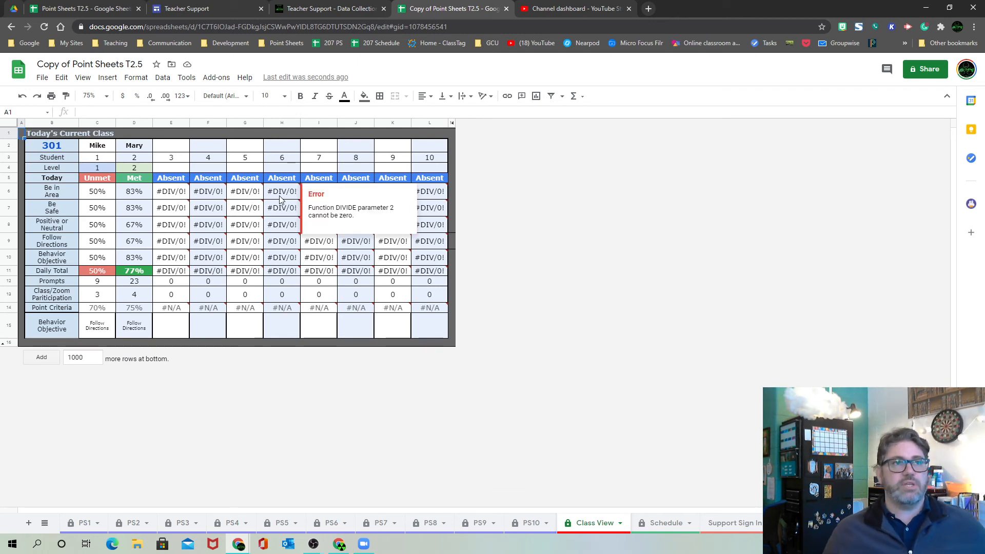